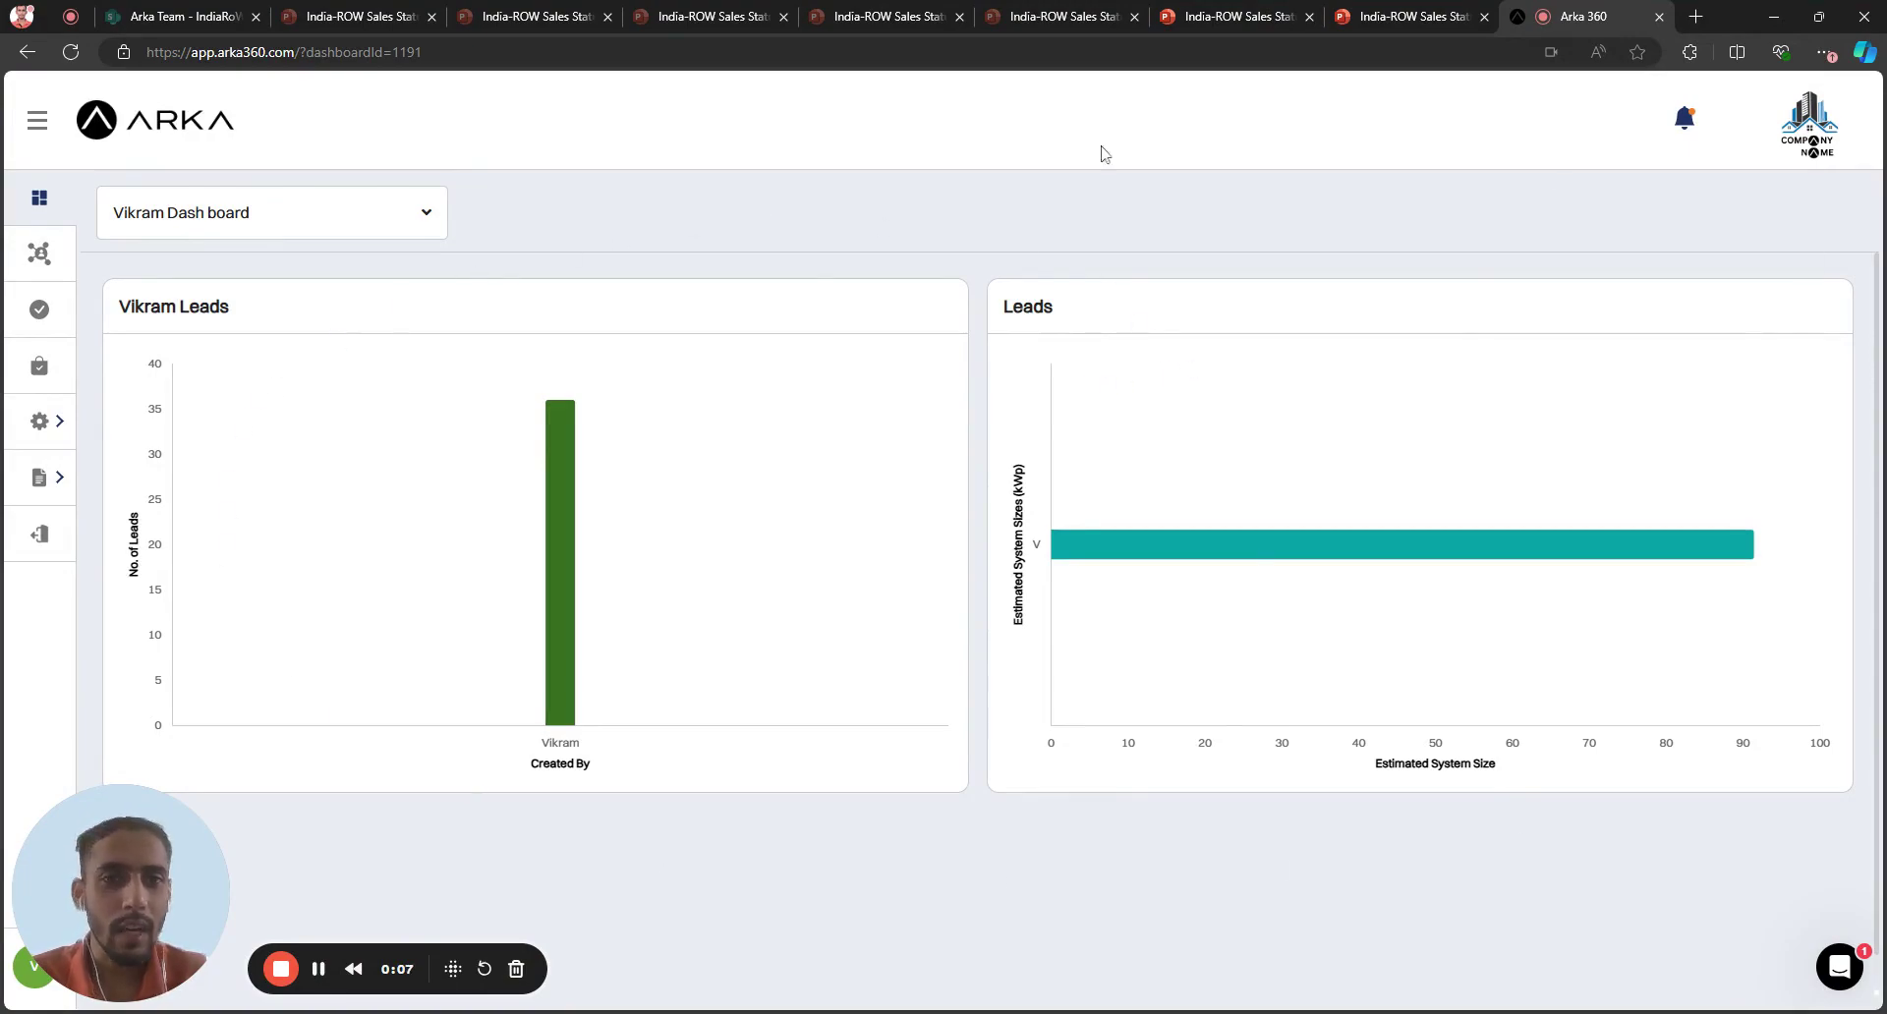
Switch the dashboard from Vikram Dash to the Default Dashboard
click(293, 232)
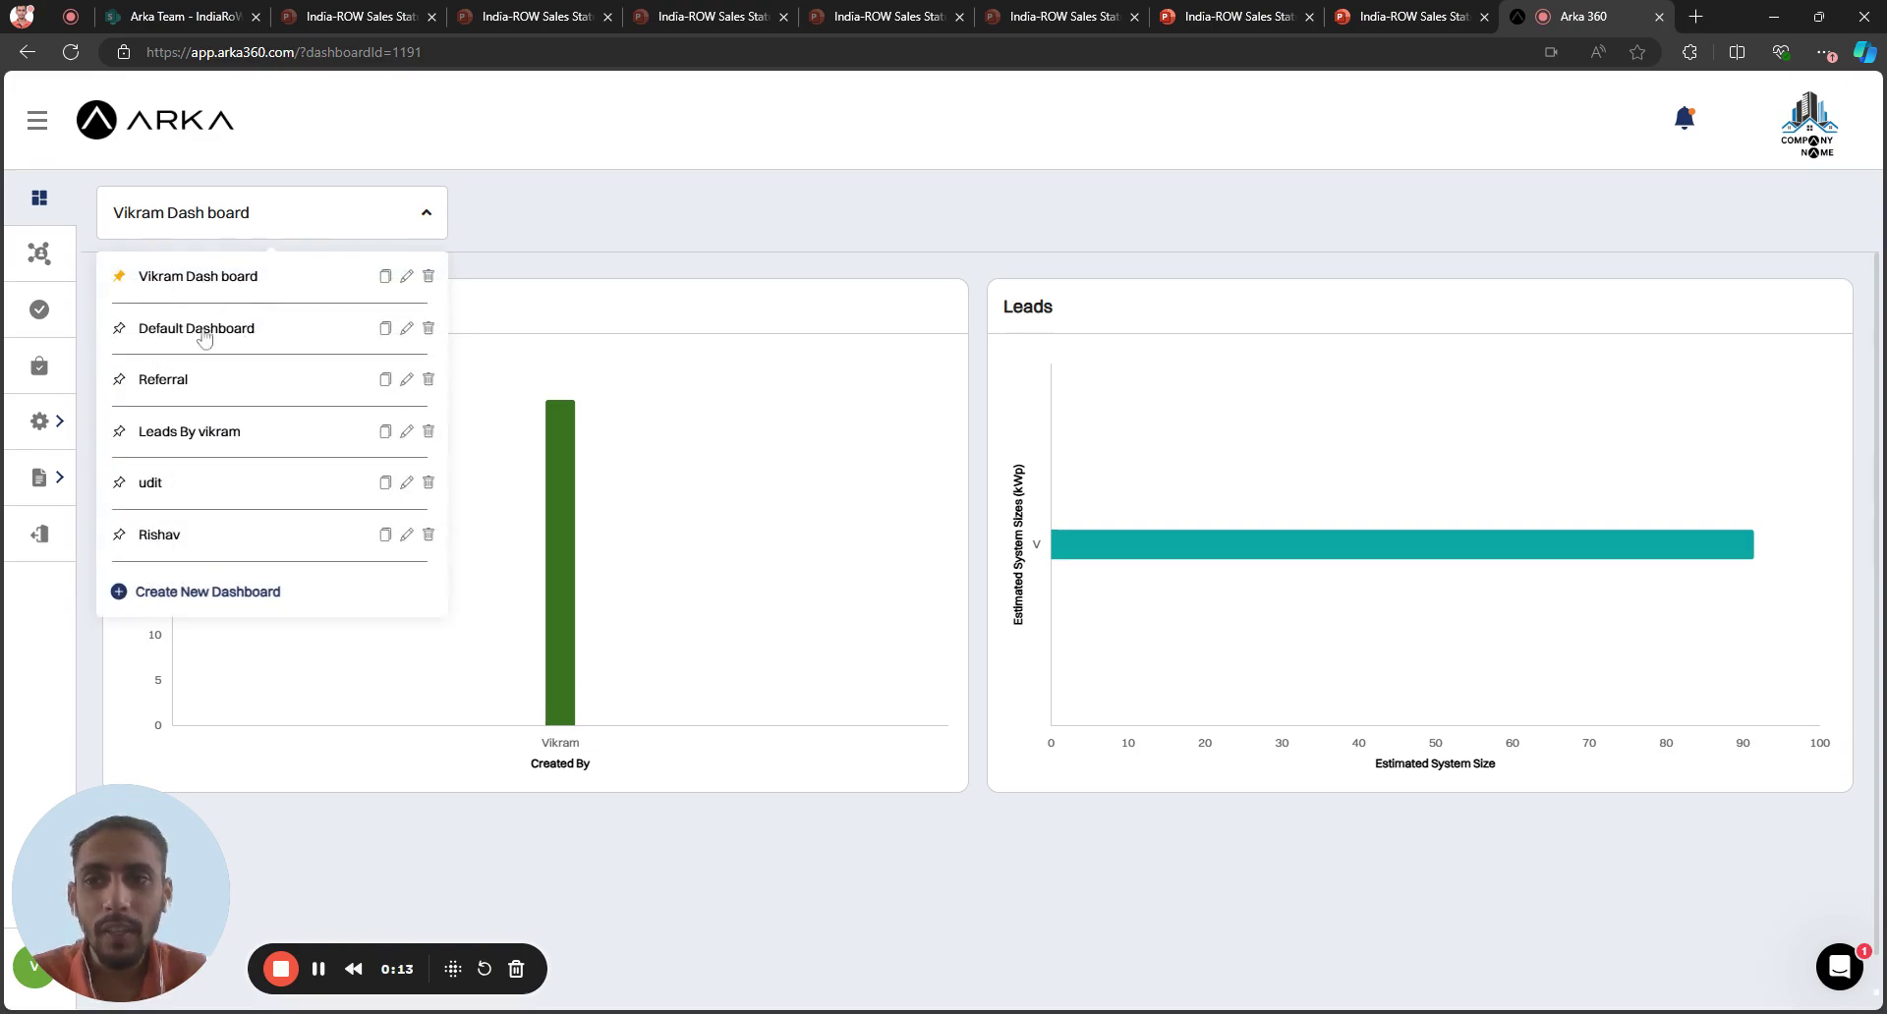
click(205, 333)
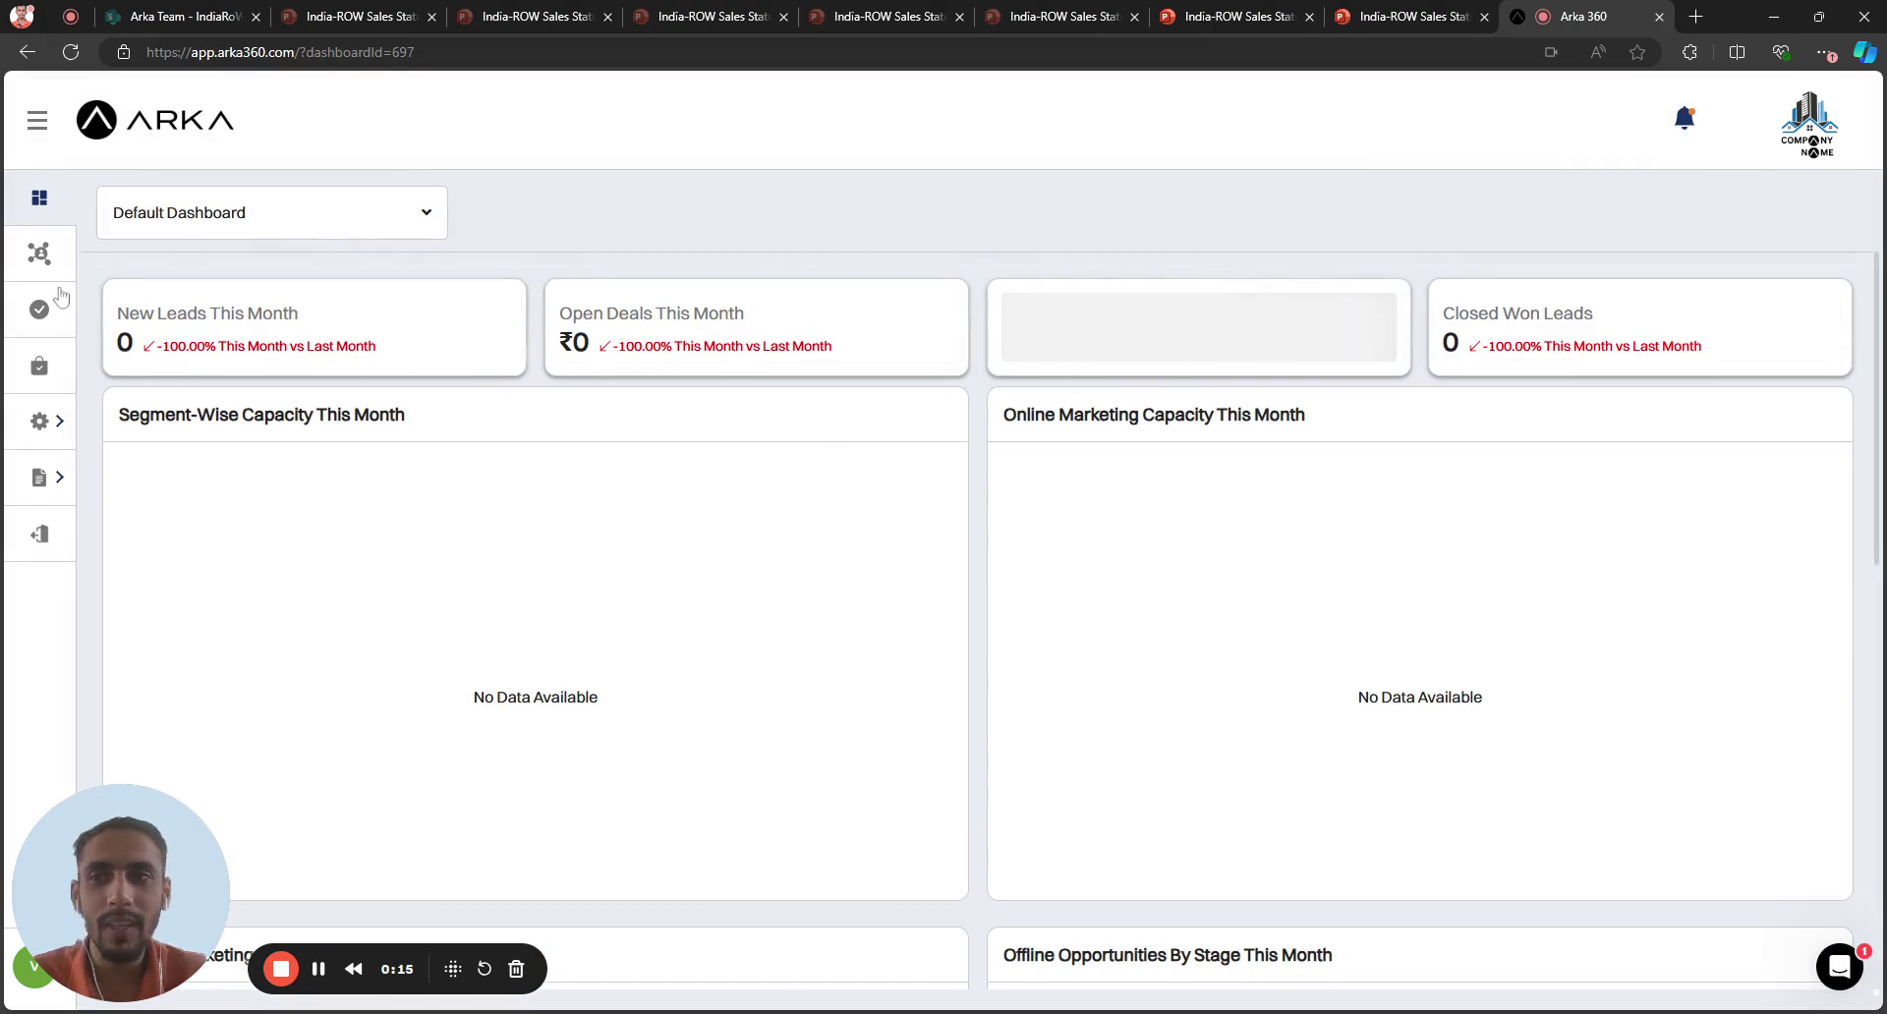
Go to the Solar Sales Proposal leads board, leaving the pipeline selection unchanged
click(41, 256)
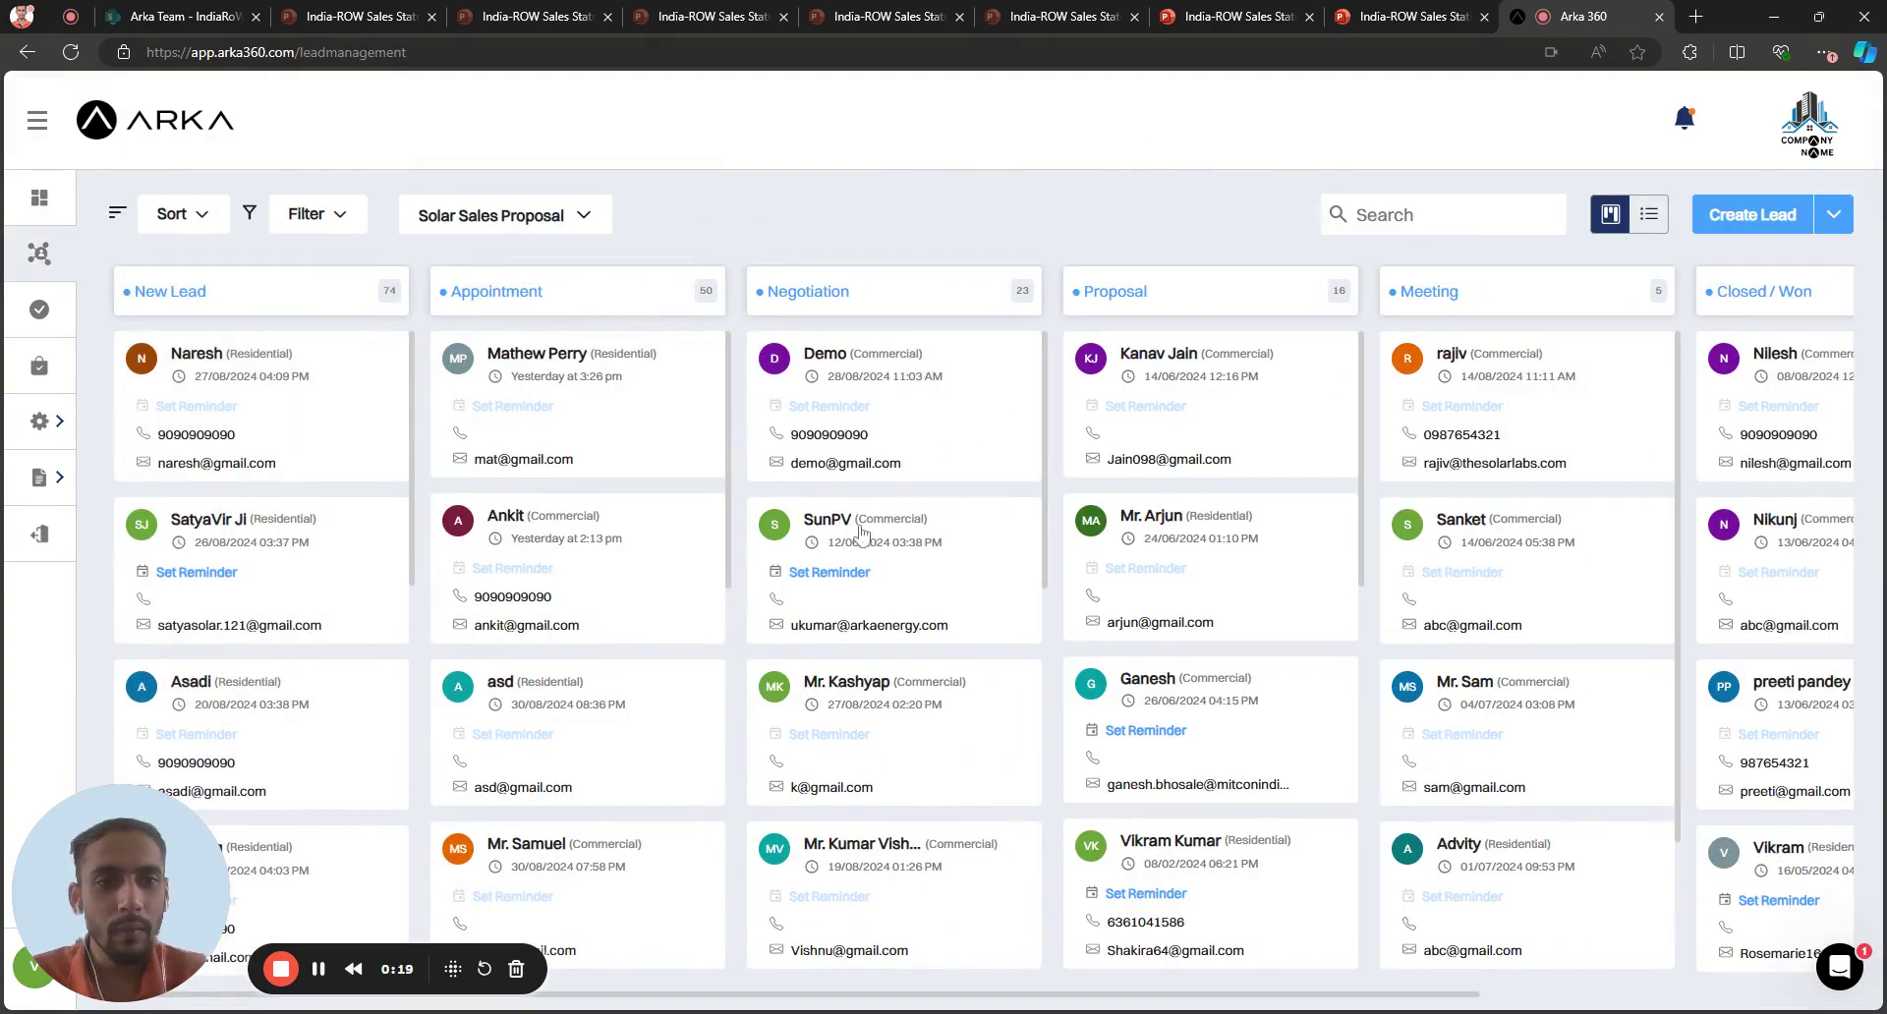
click(458, 231)
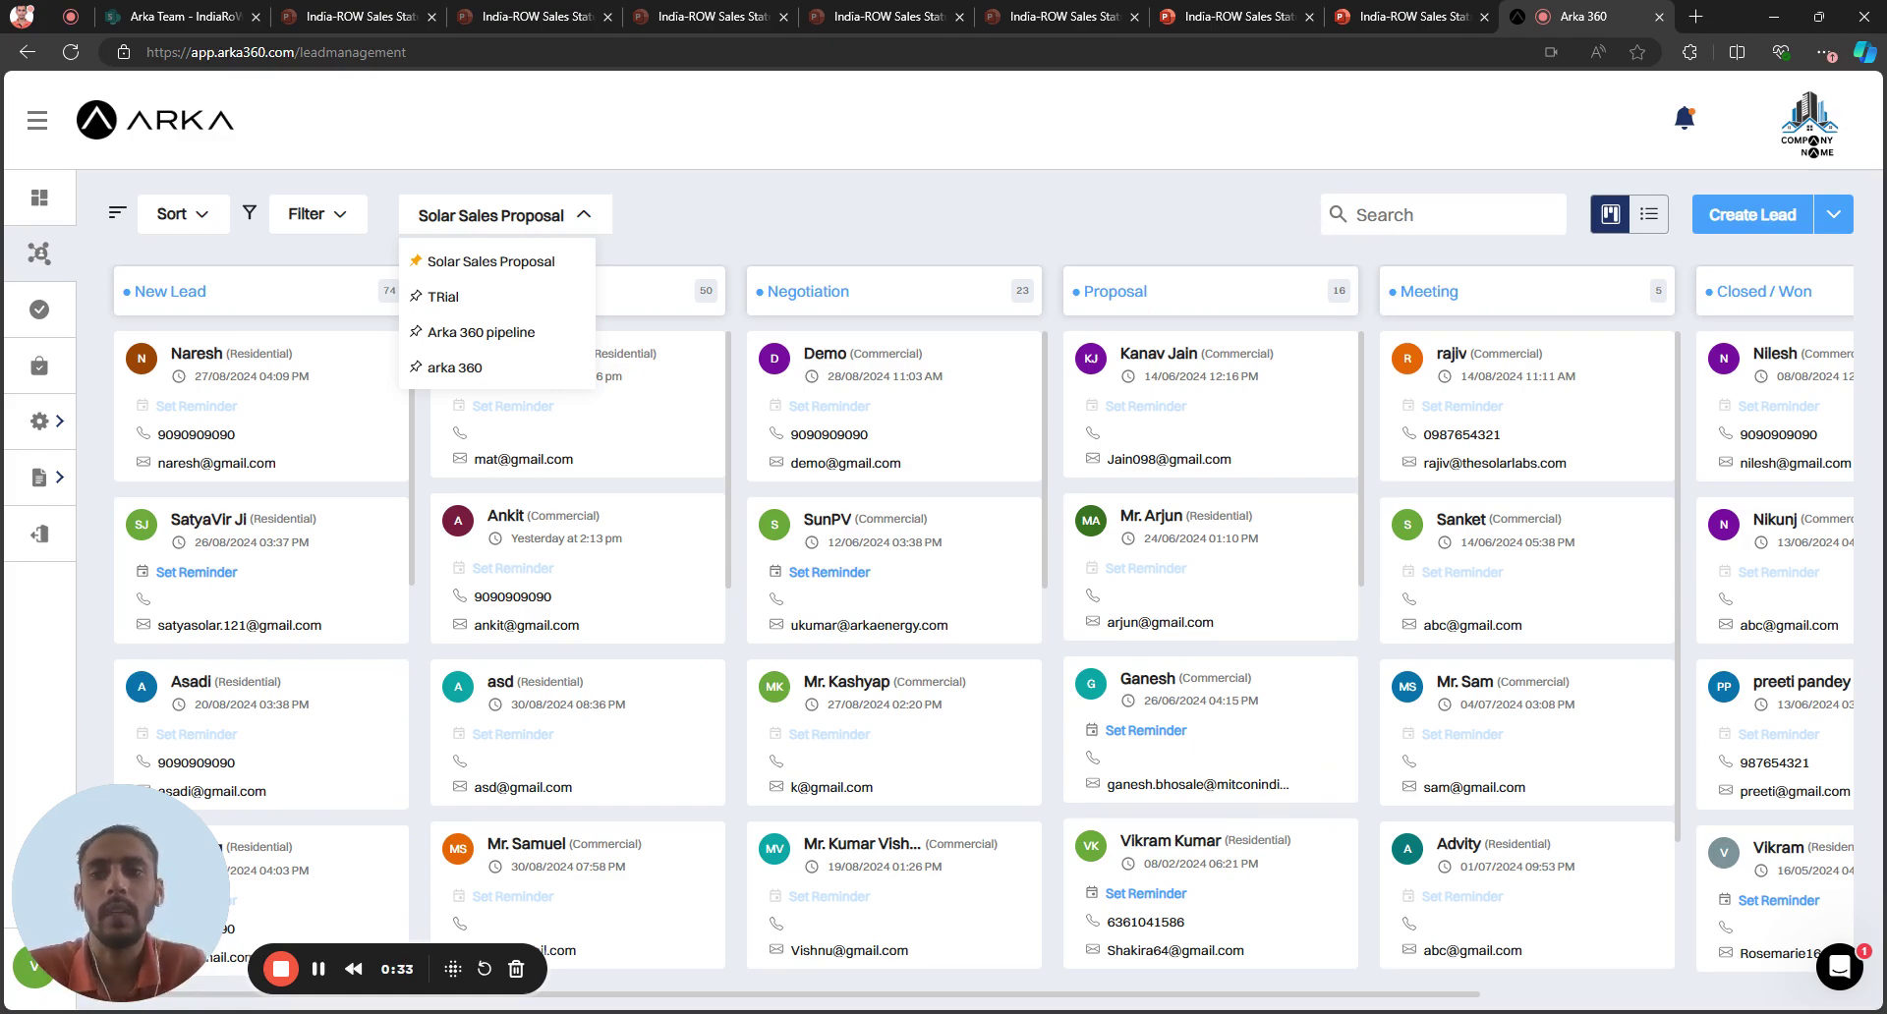
click(588, 224)
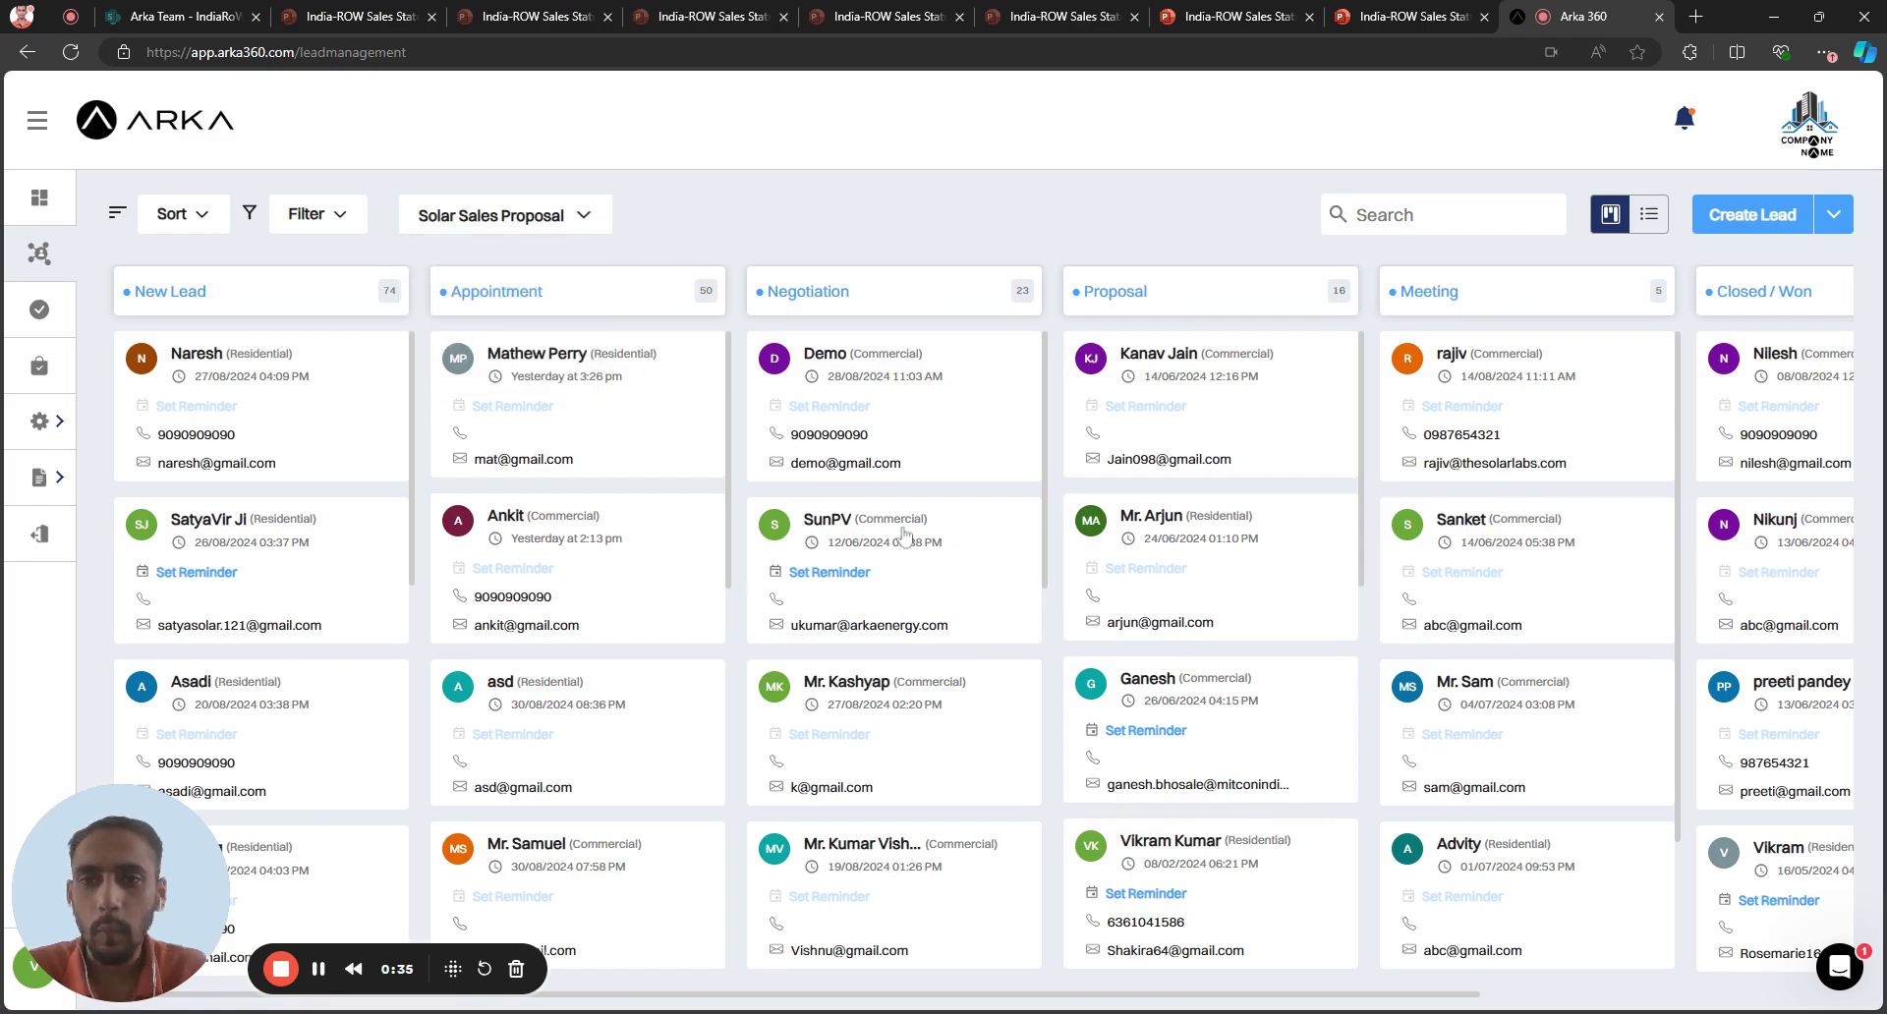
Start a new lead, leave the lead source empty, and set its stage to New Lead
click(1752, 215)
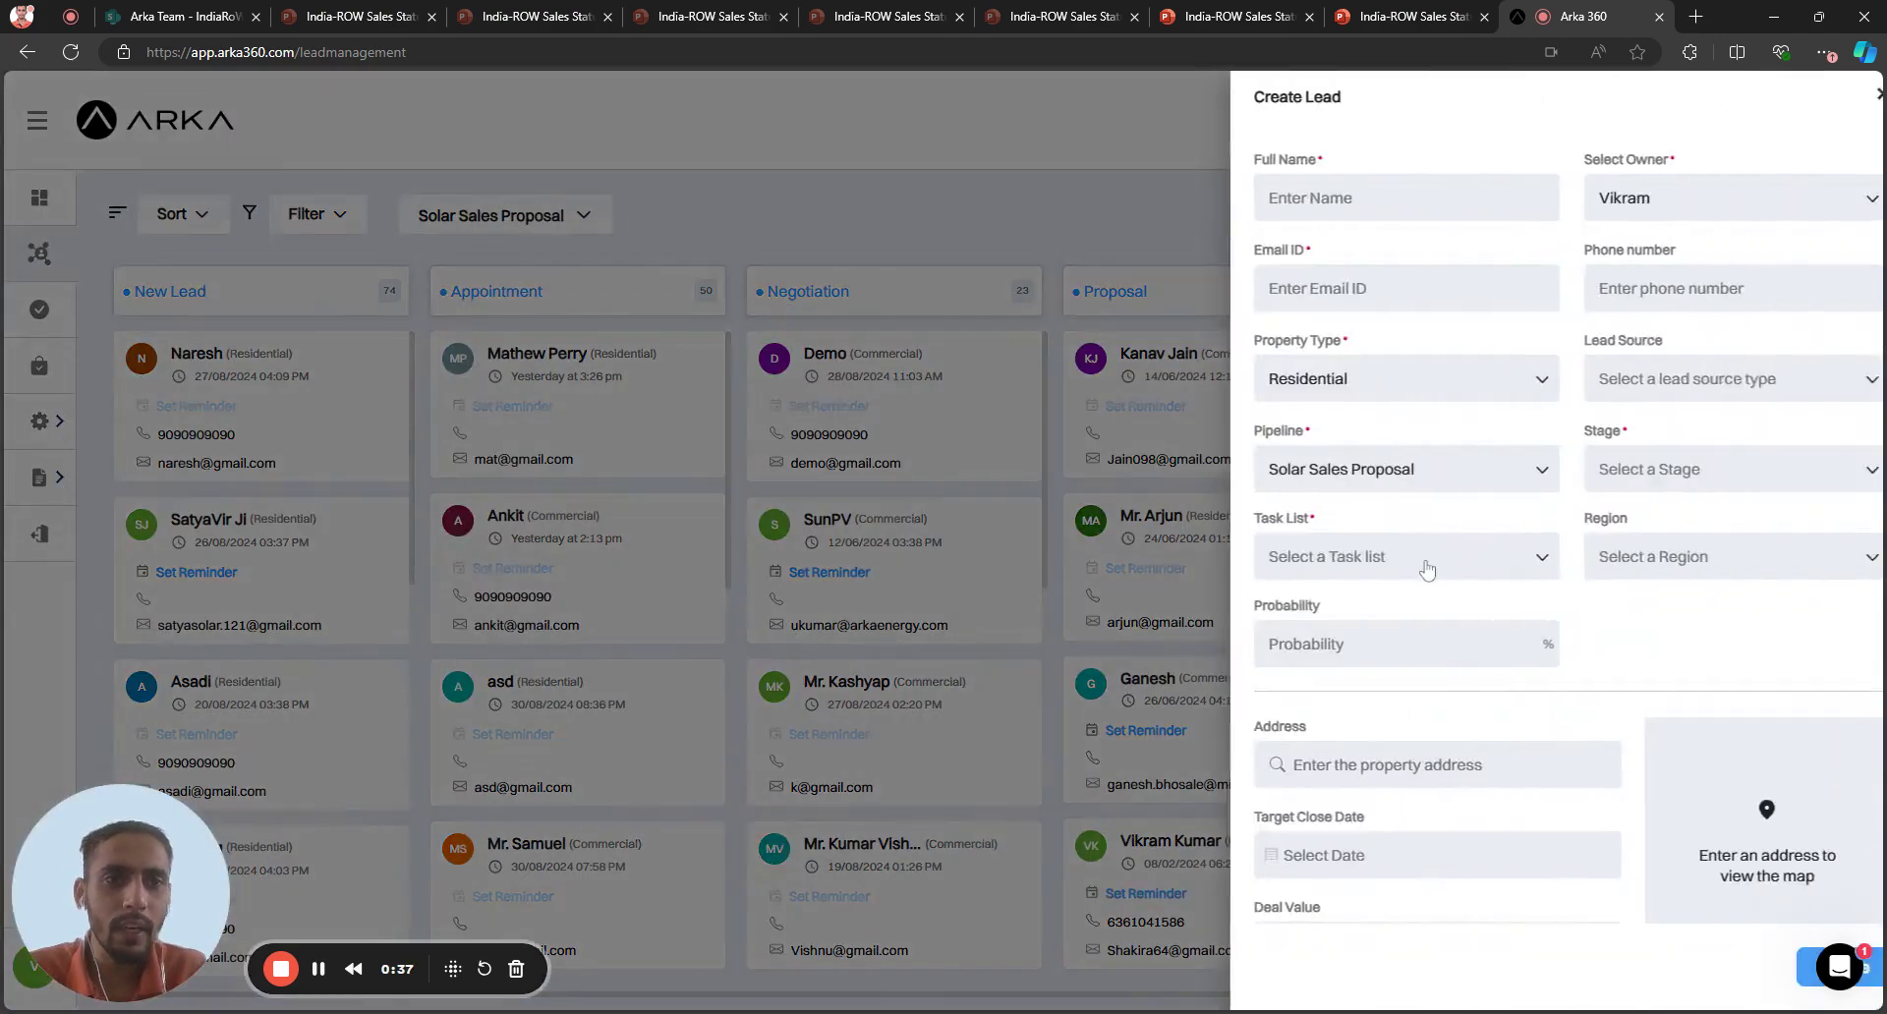
click(1688, 397)
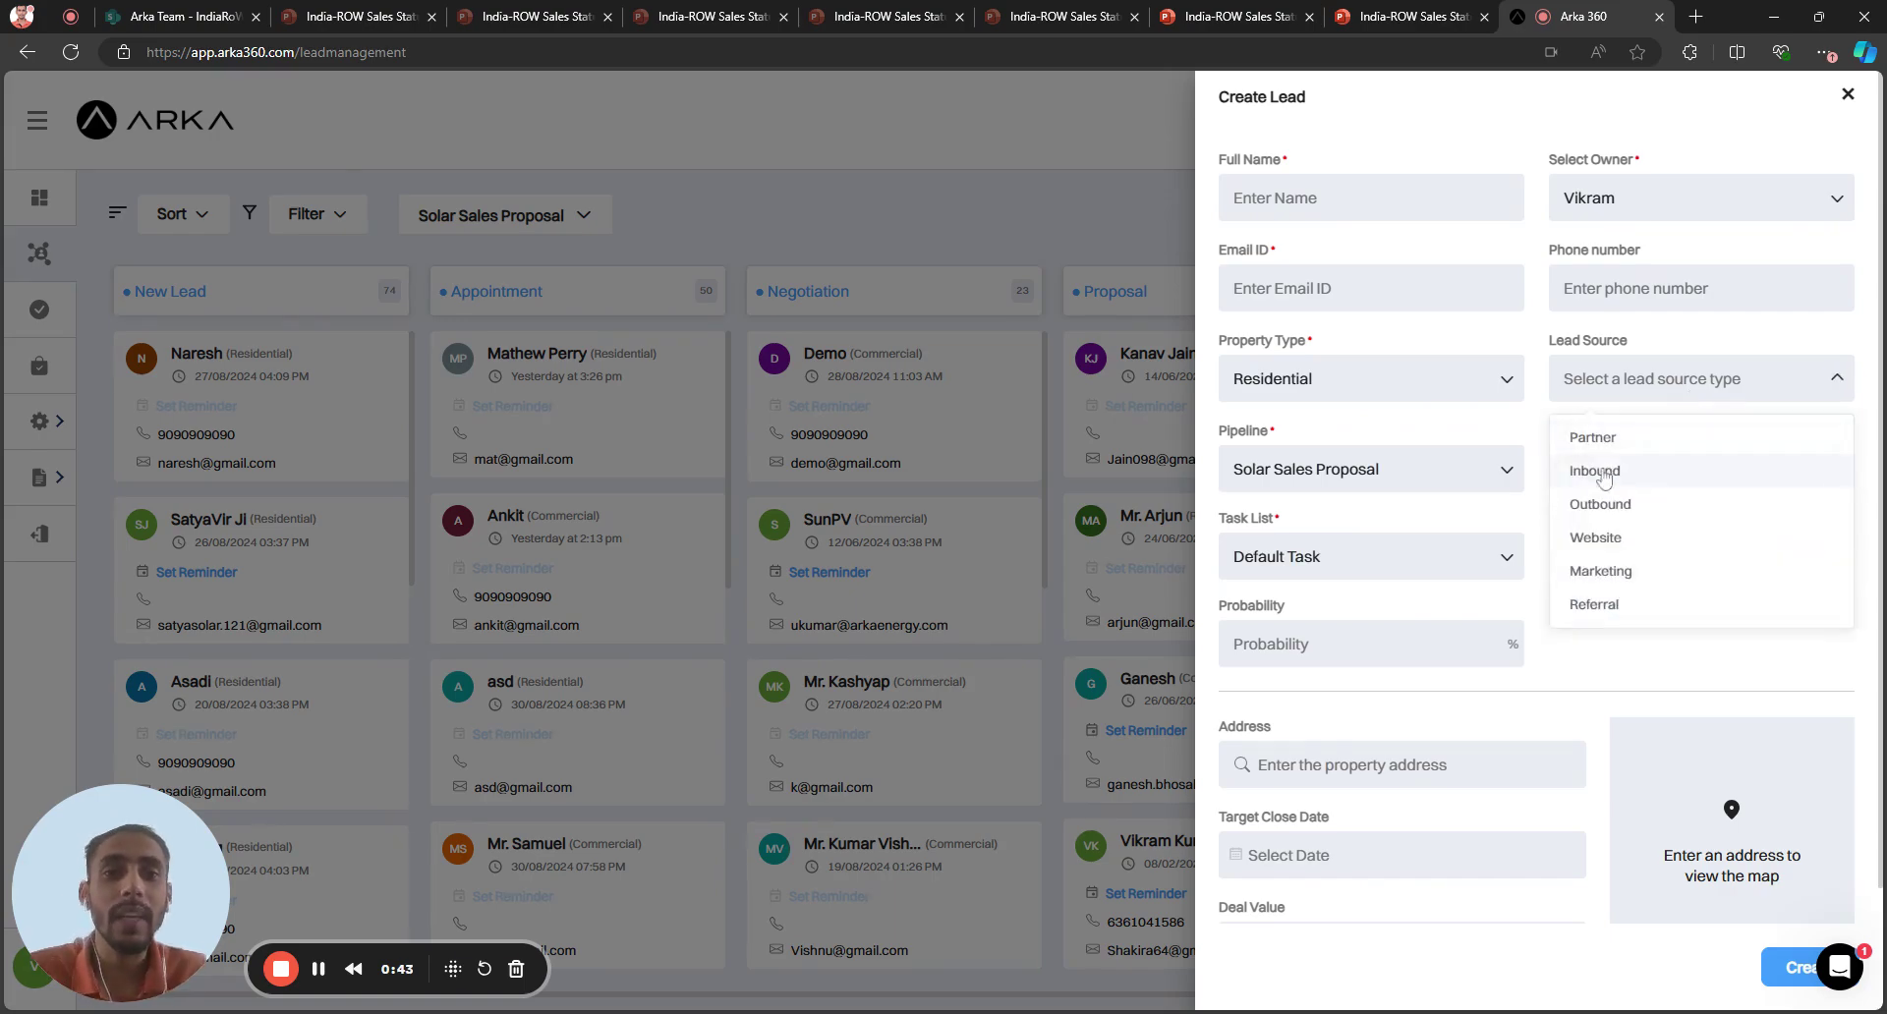
click(1462, 464)
click(1633, 483)
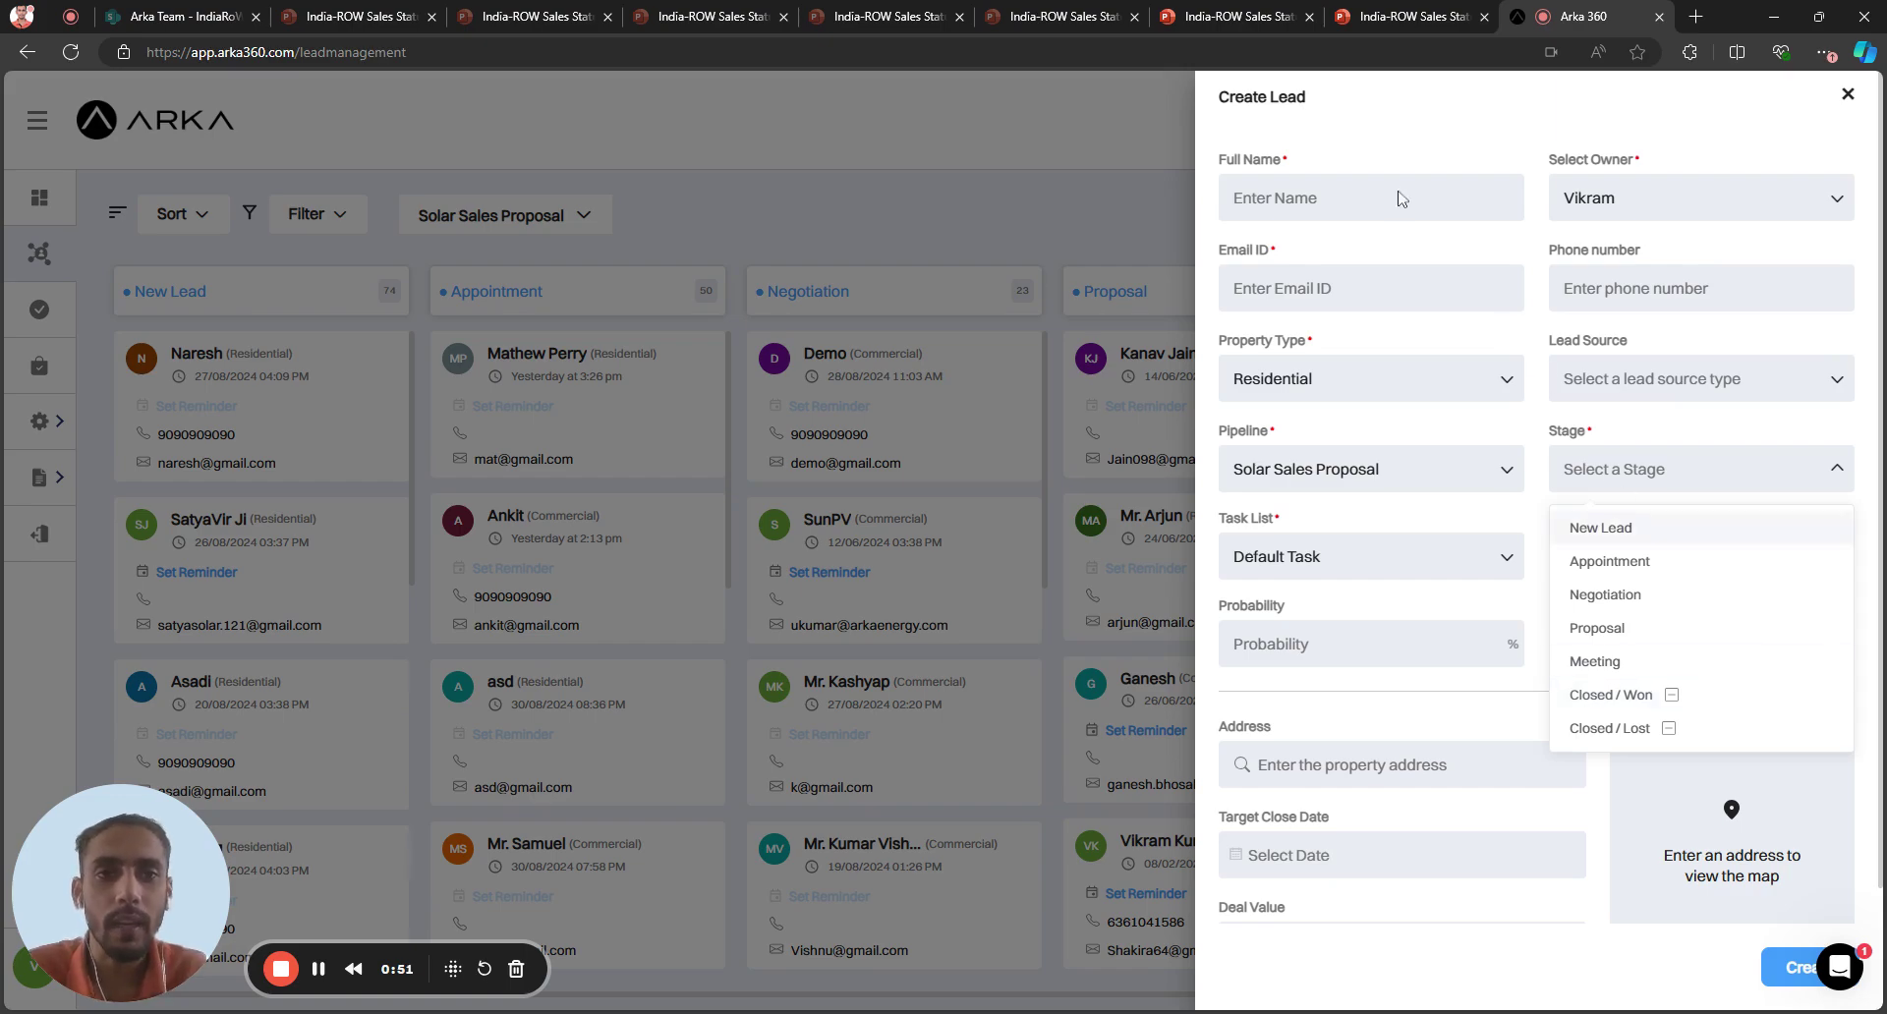
Fill in the lead's full name and e-mail, trim the test prefix from the name, and create it
key(Return)
drag(1295, 197, 1219, 226)
key(BackSpace)
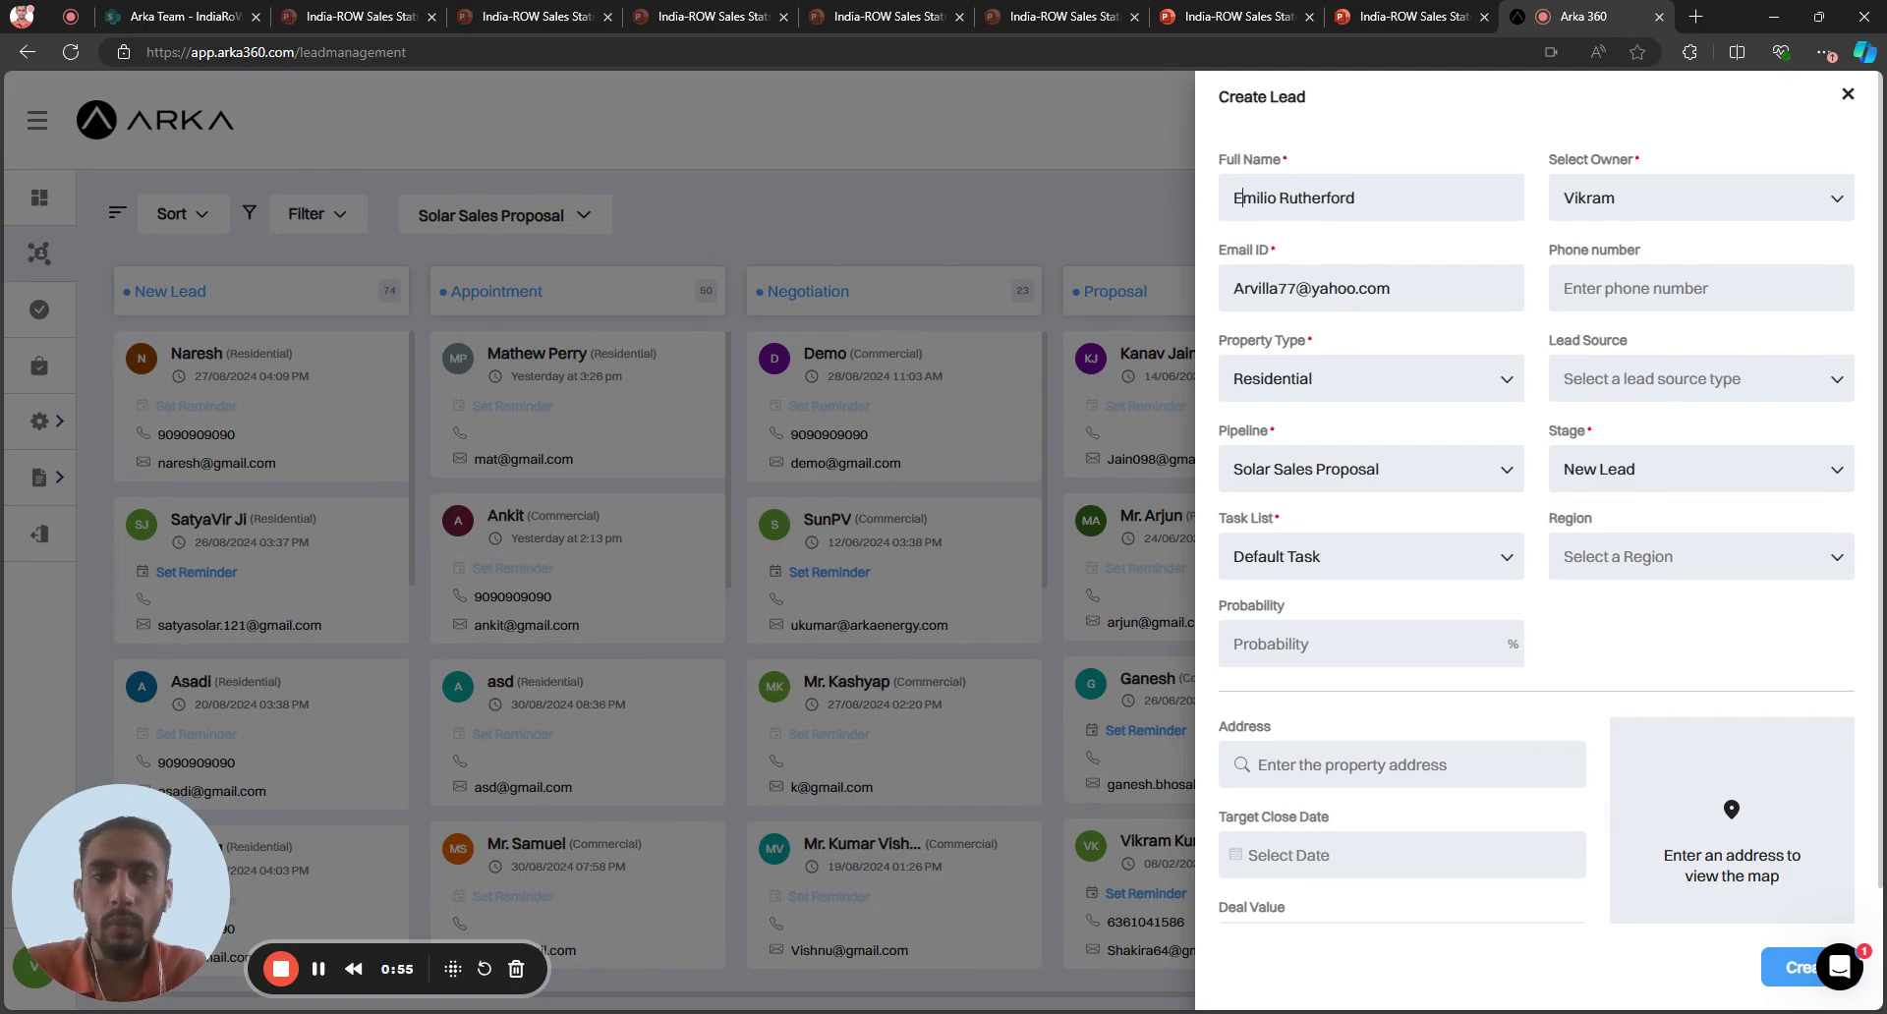
click(1786, 968)
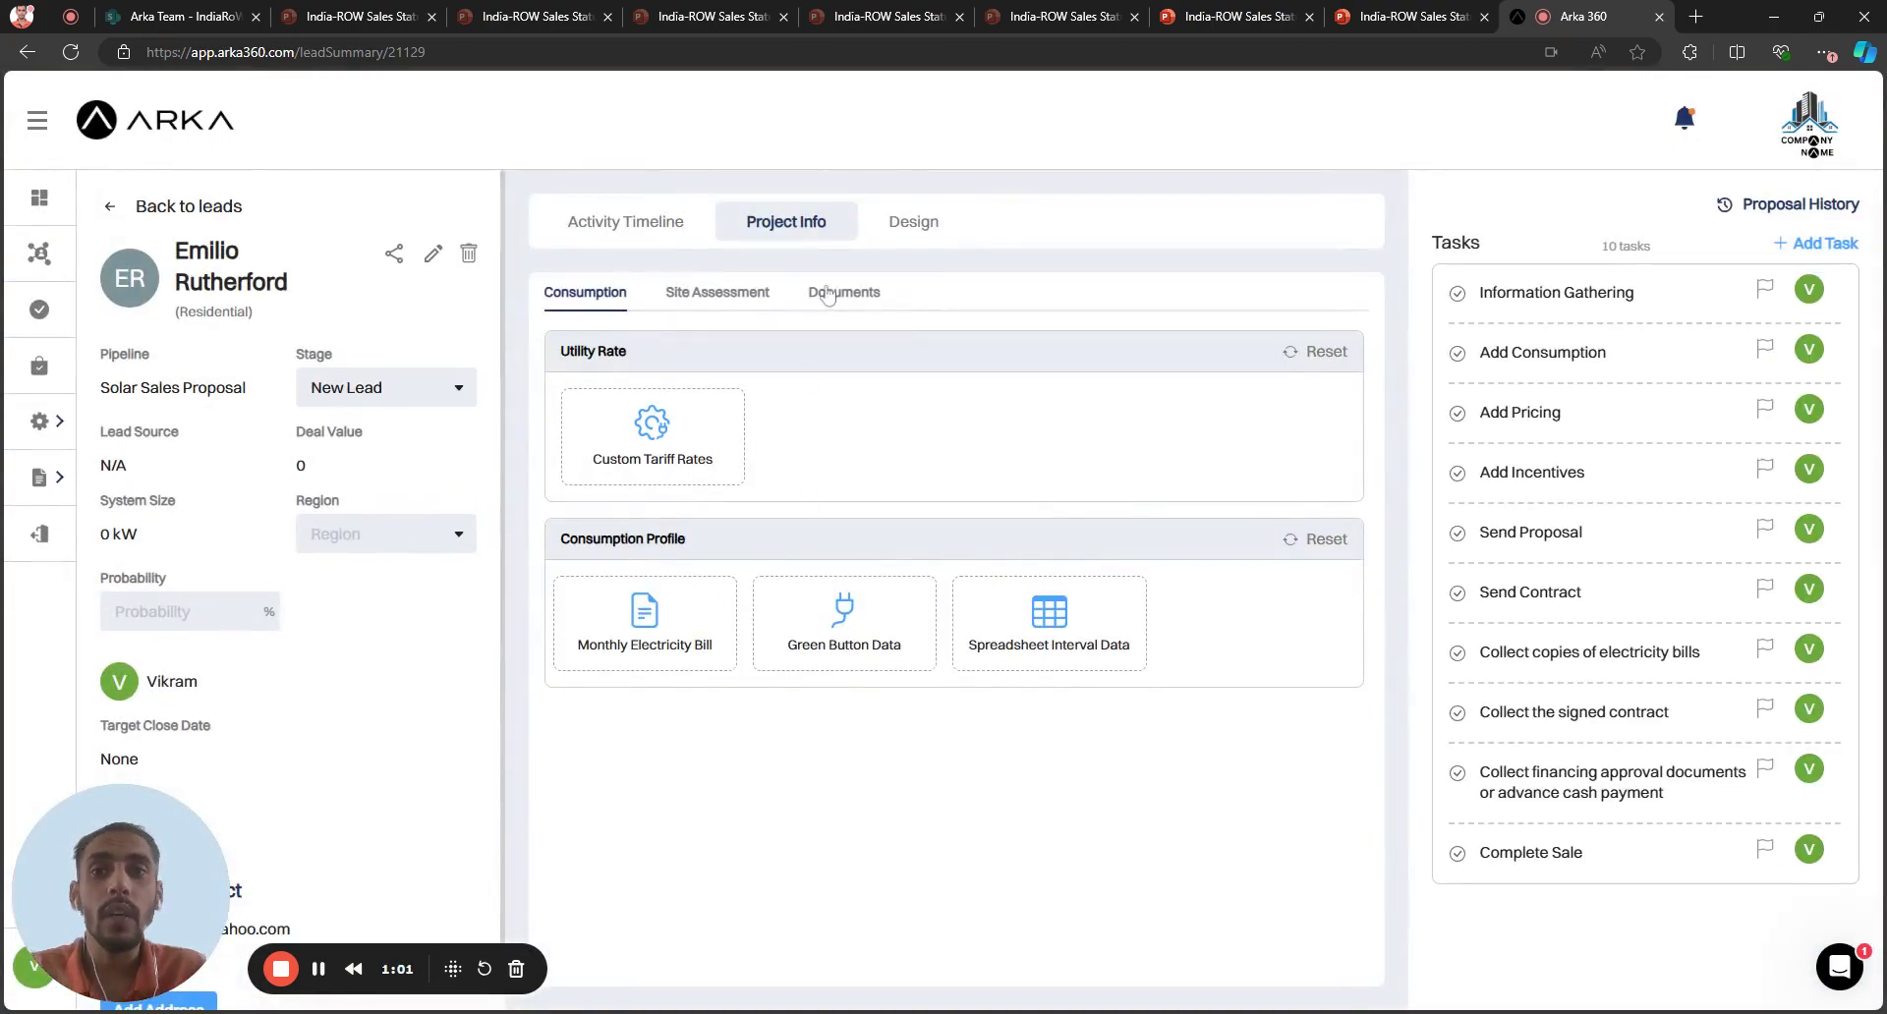
Add a Preliminary Residential site survey form in the lead's Site Assessment section
click(743, 295)
click(770, 462)
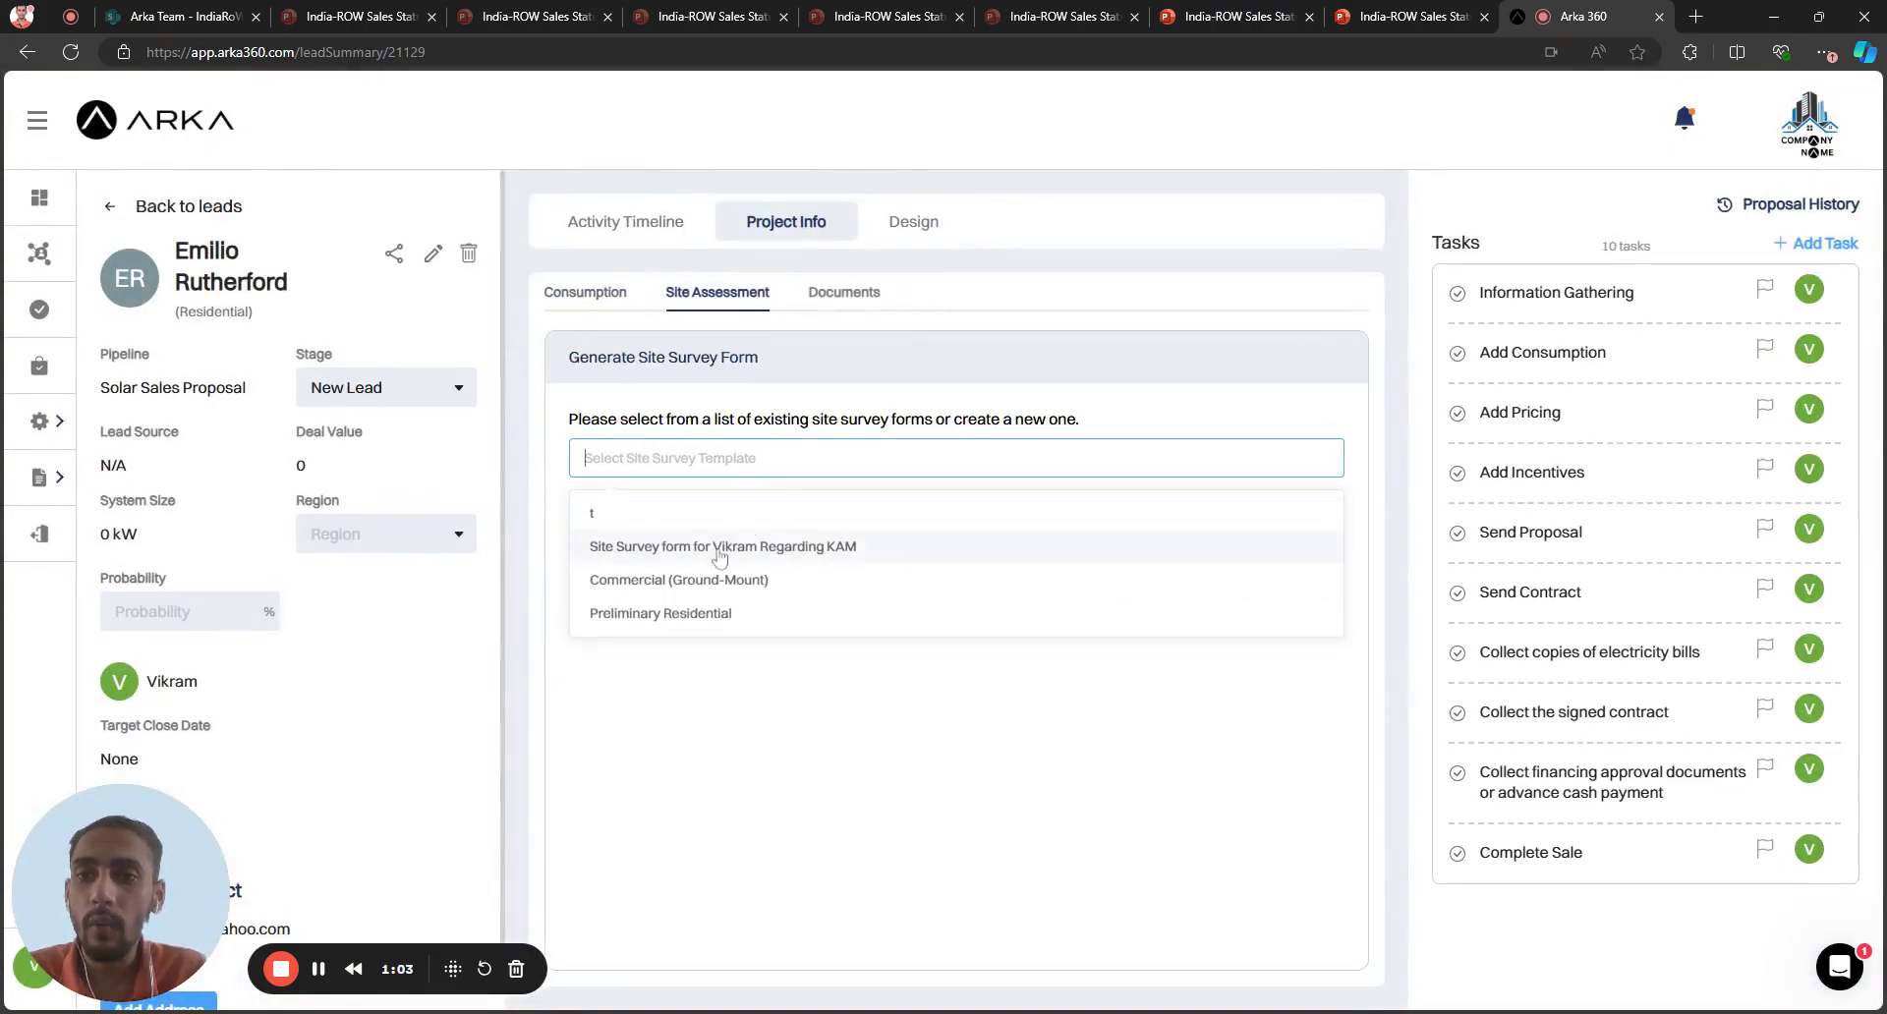
click(670, 615)
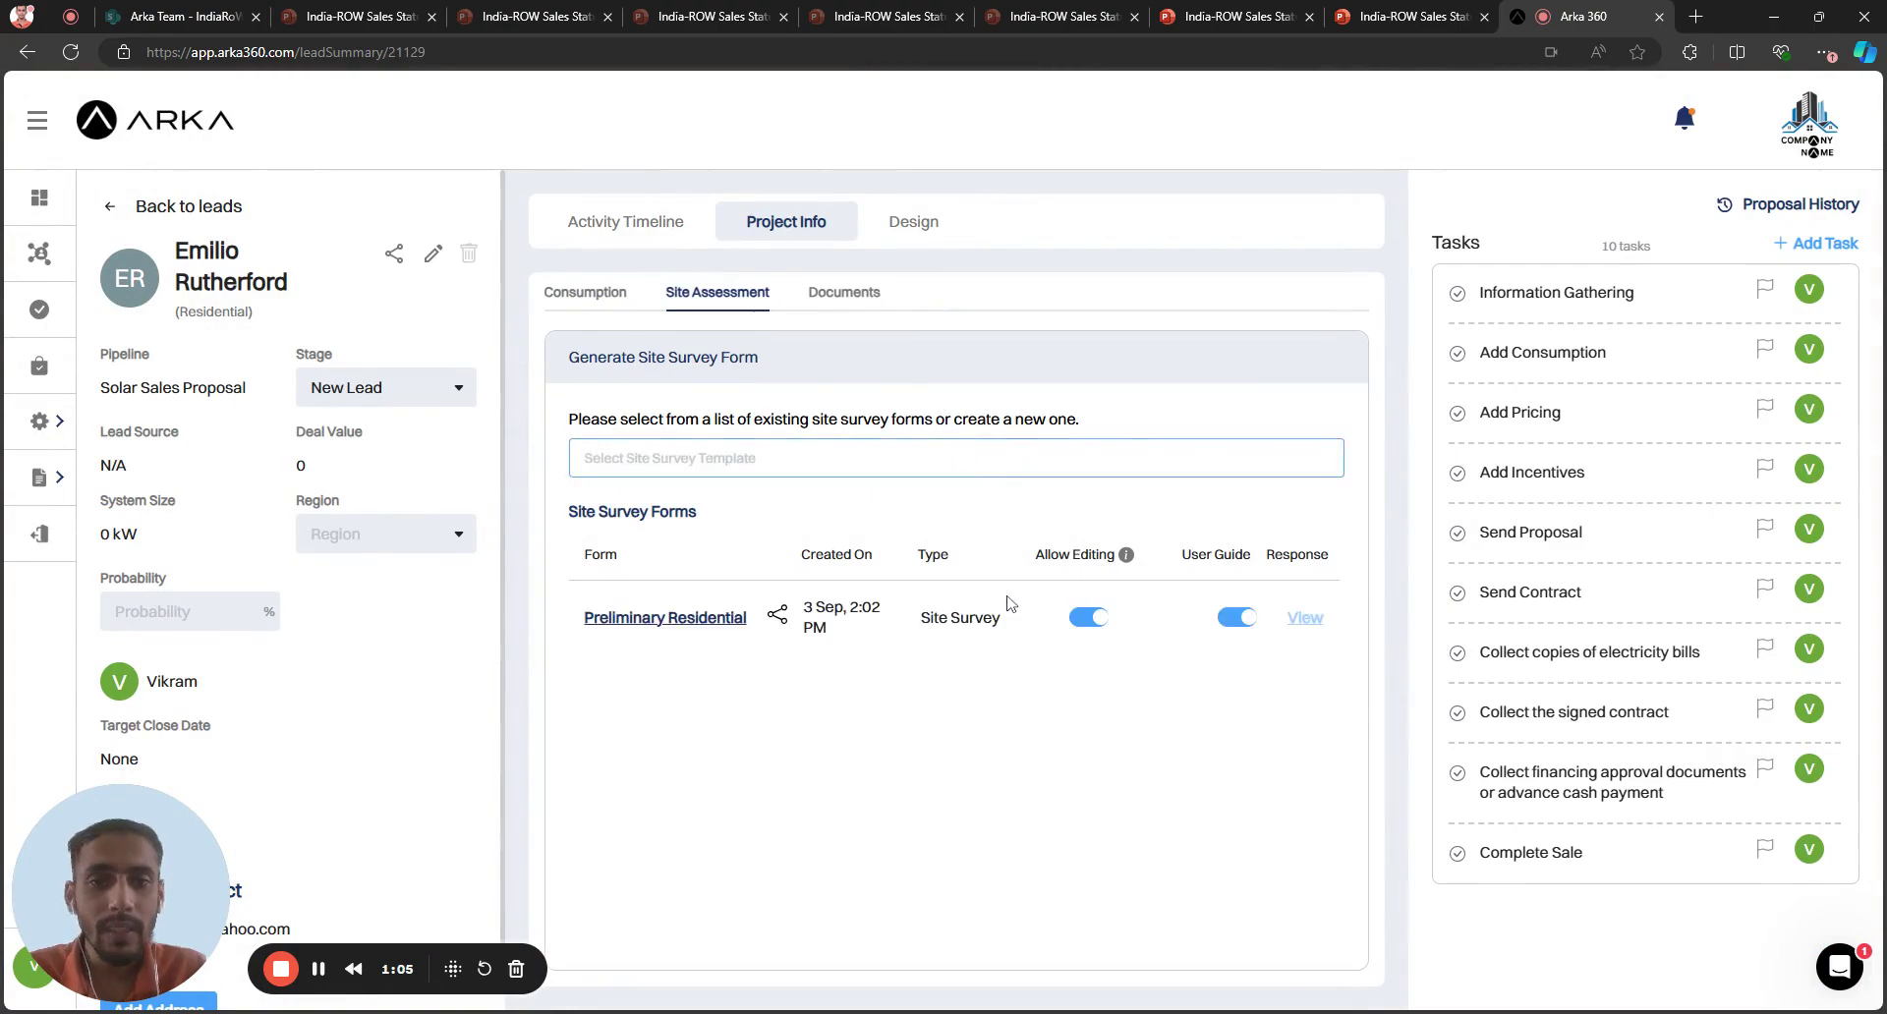
click(697, 621)
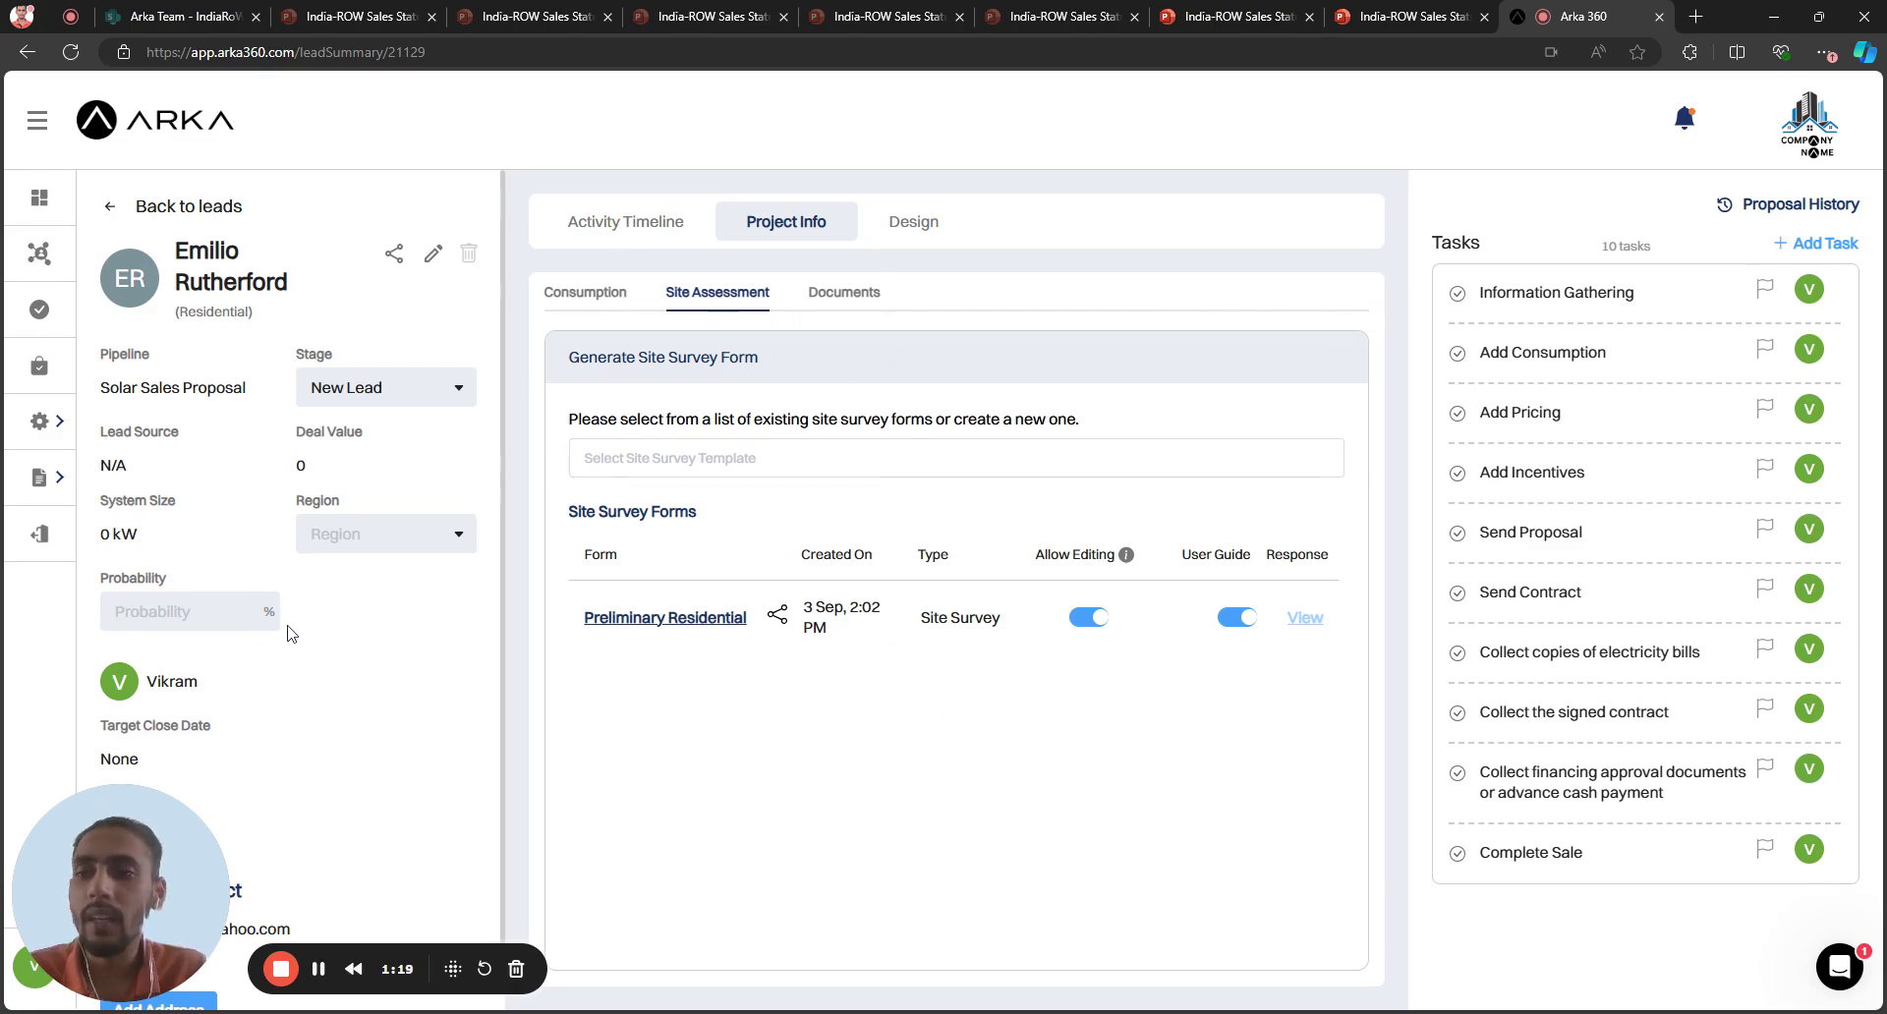
scroll(273, 667, down, 1)
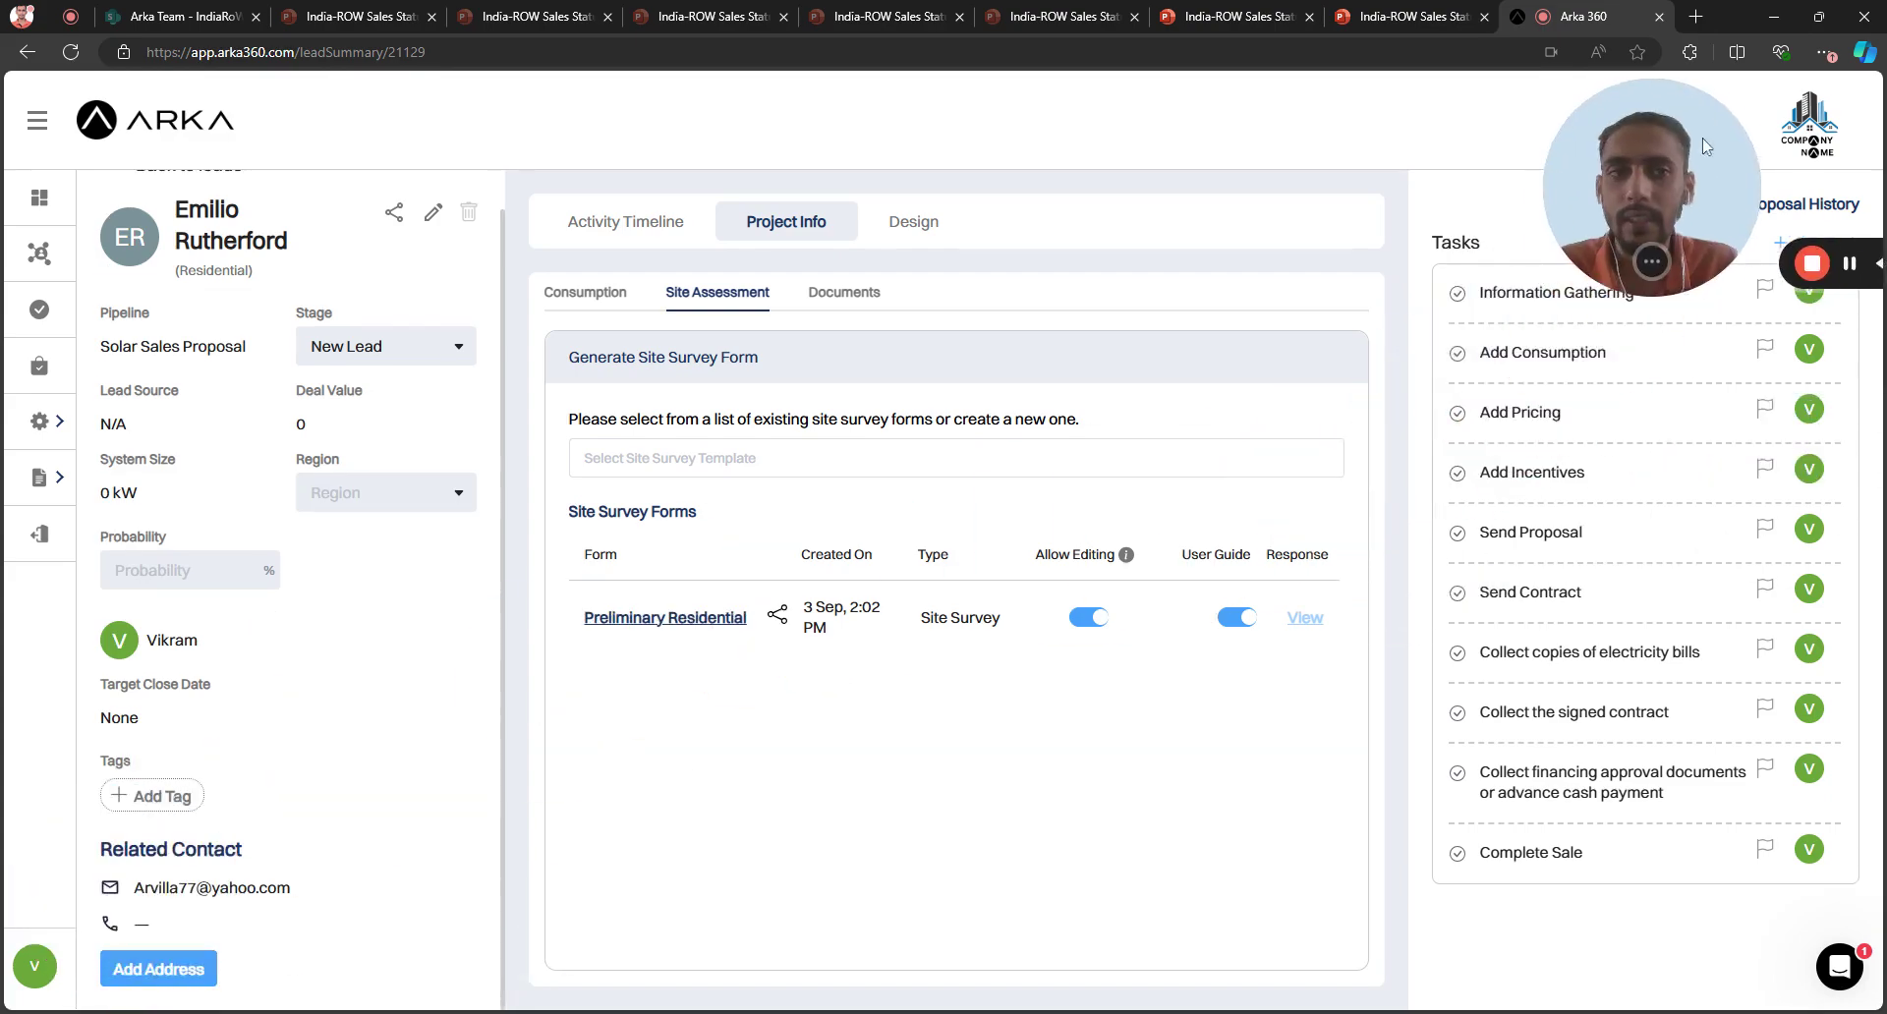
Open the lead's Add Address map, then view its Activity Timeline entries
click(153, 968)
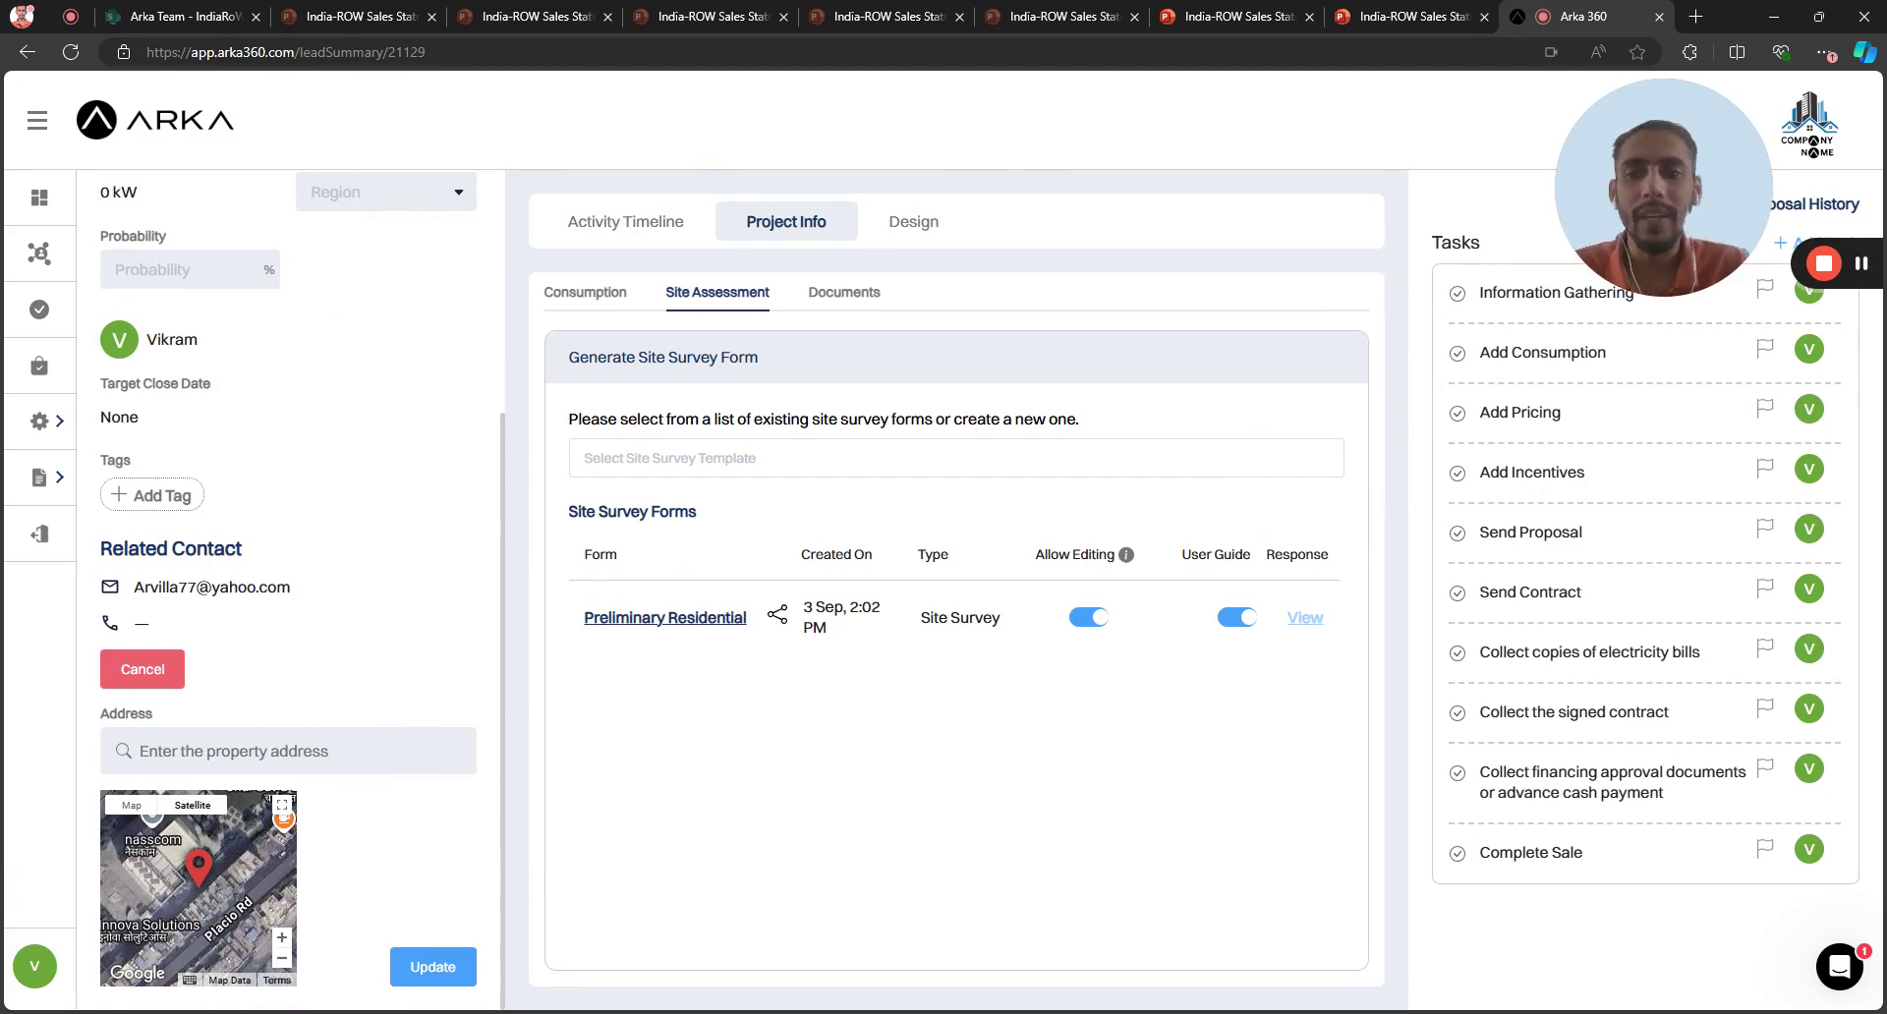
drag(1608, 255, 197, 962)
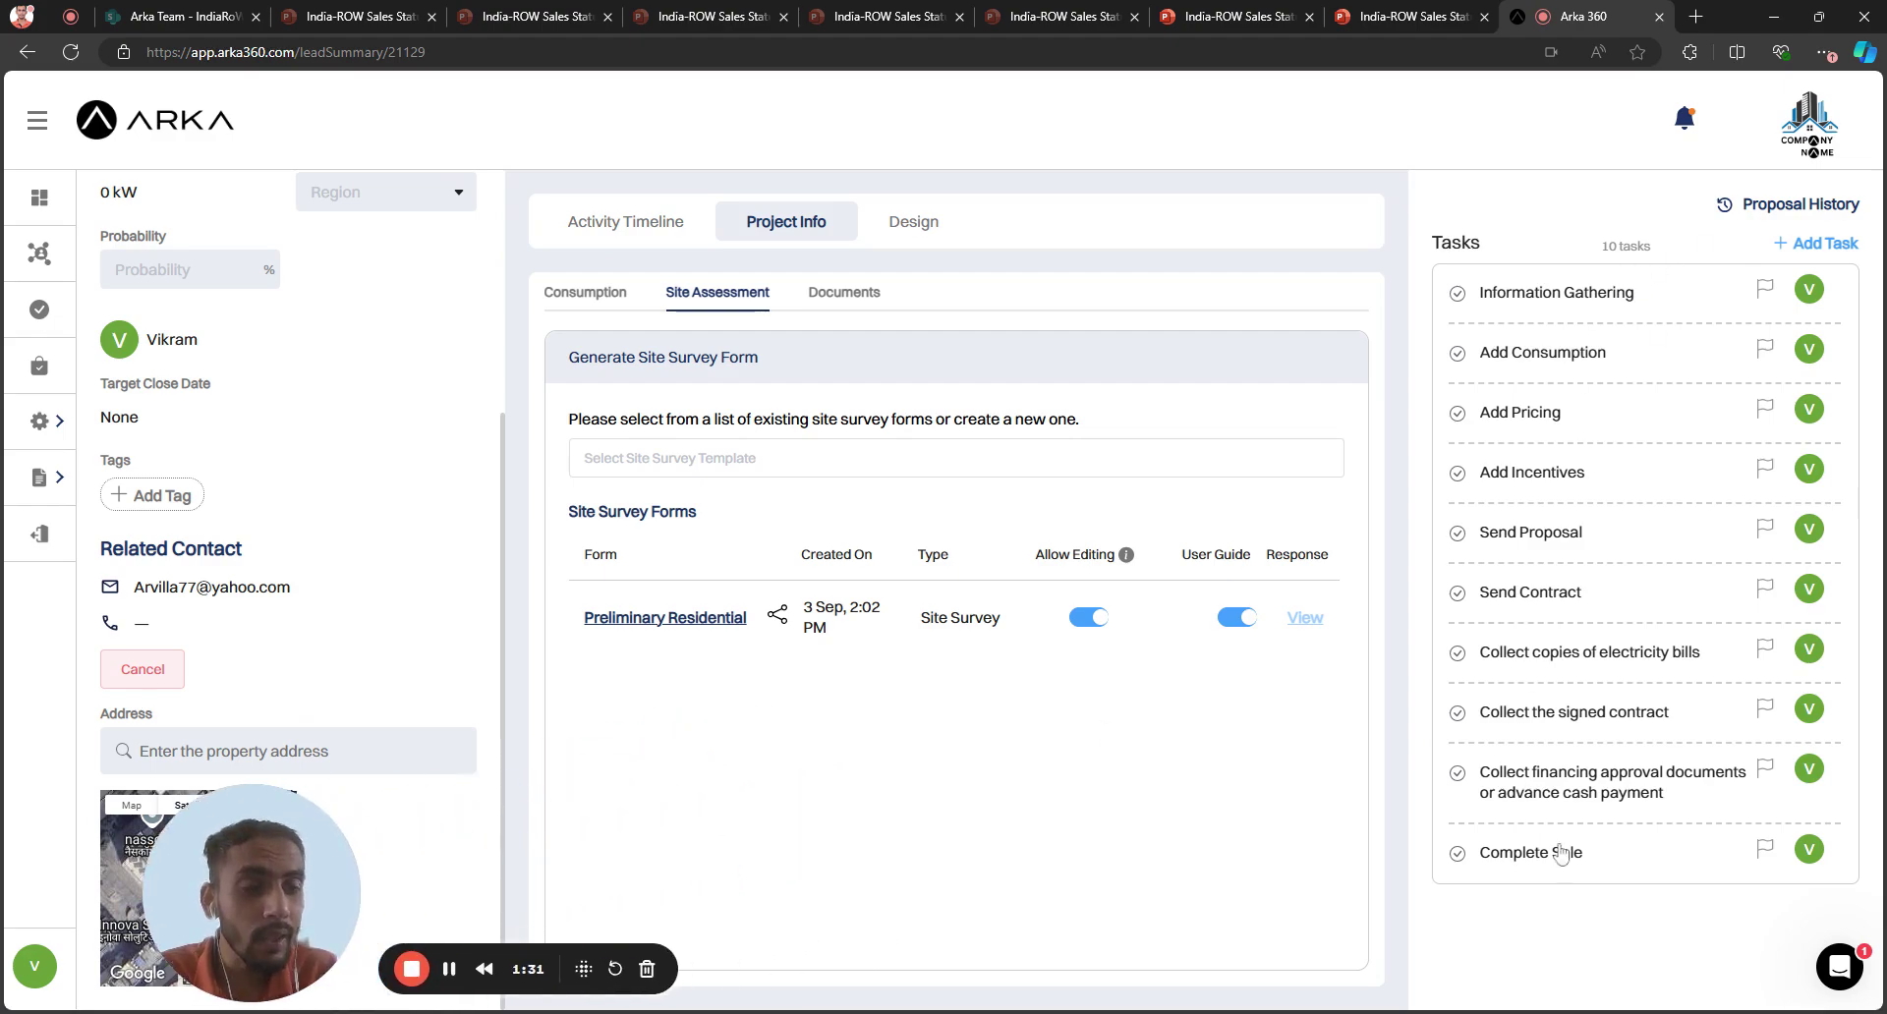
click(599, 230)
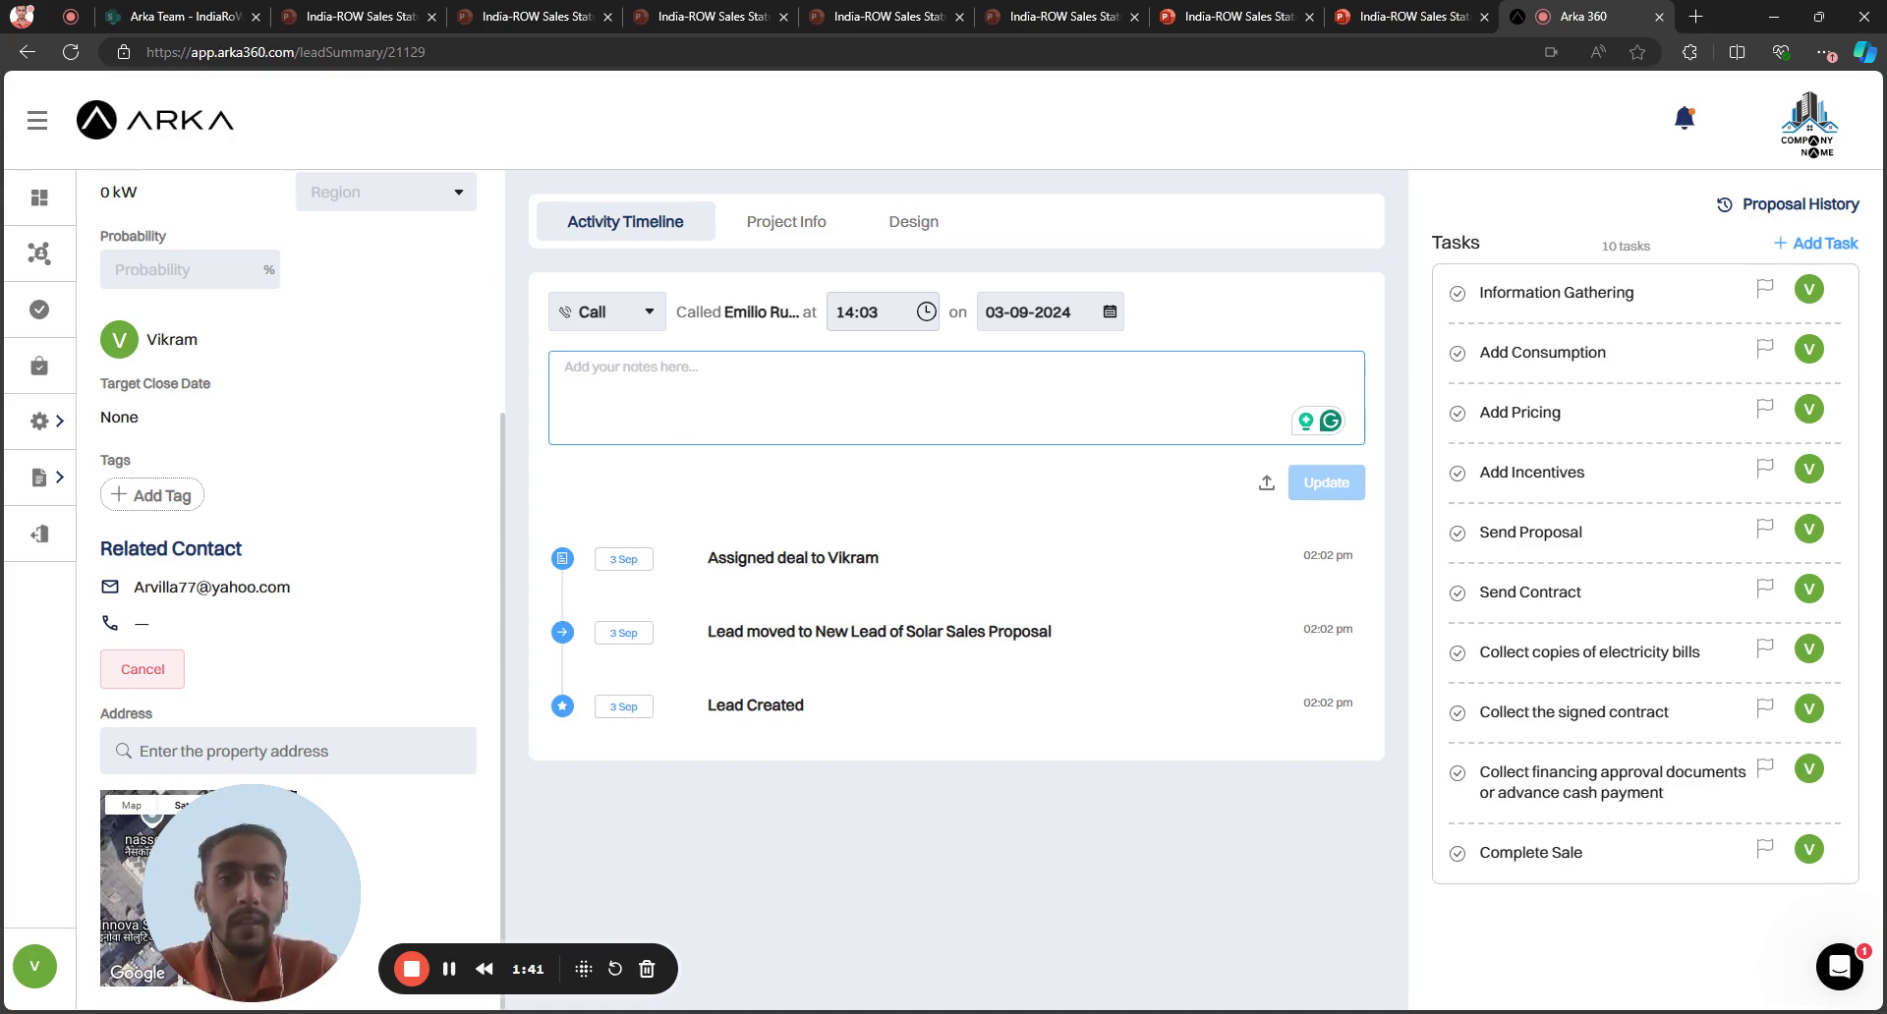
Preview the Complete Sale task and new-task form, then view the Design tab and notifications
click(1542, 863)
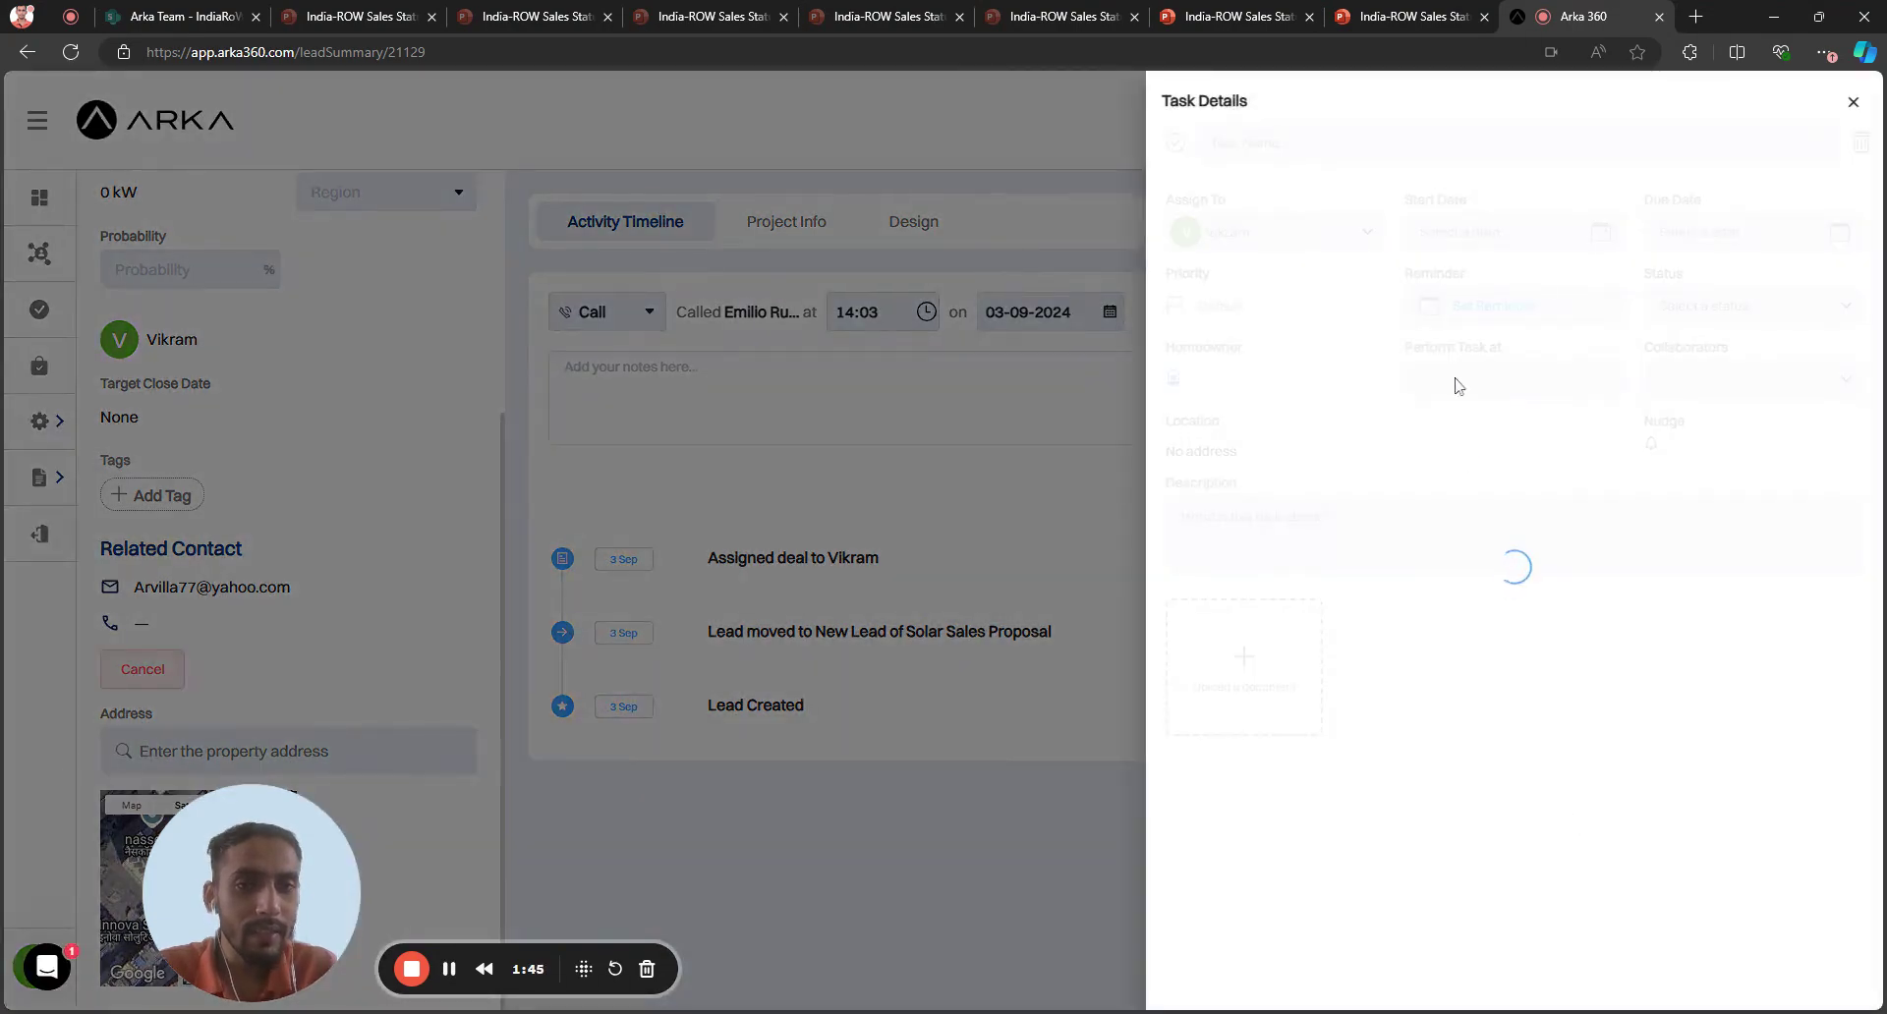
key(Escape)
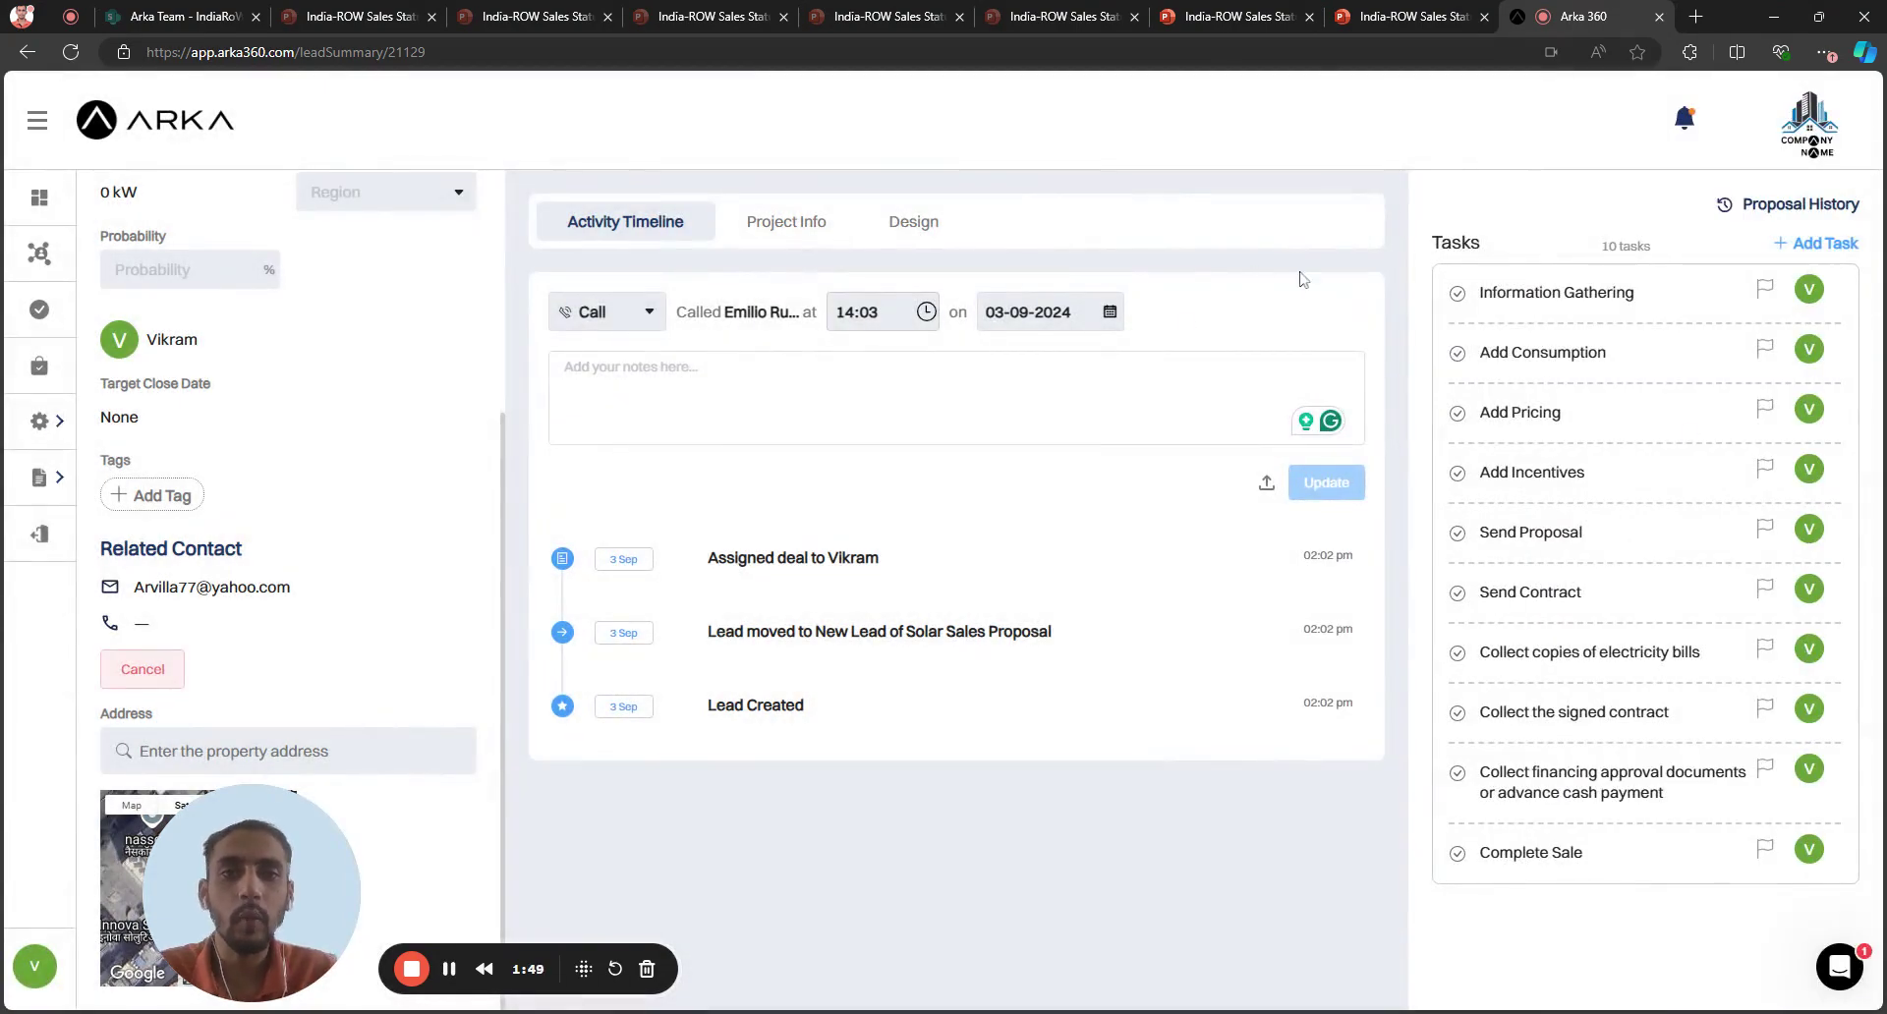
click(1813, 246)
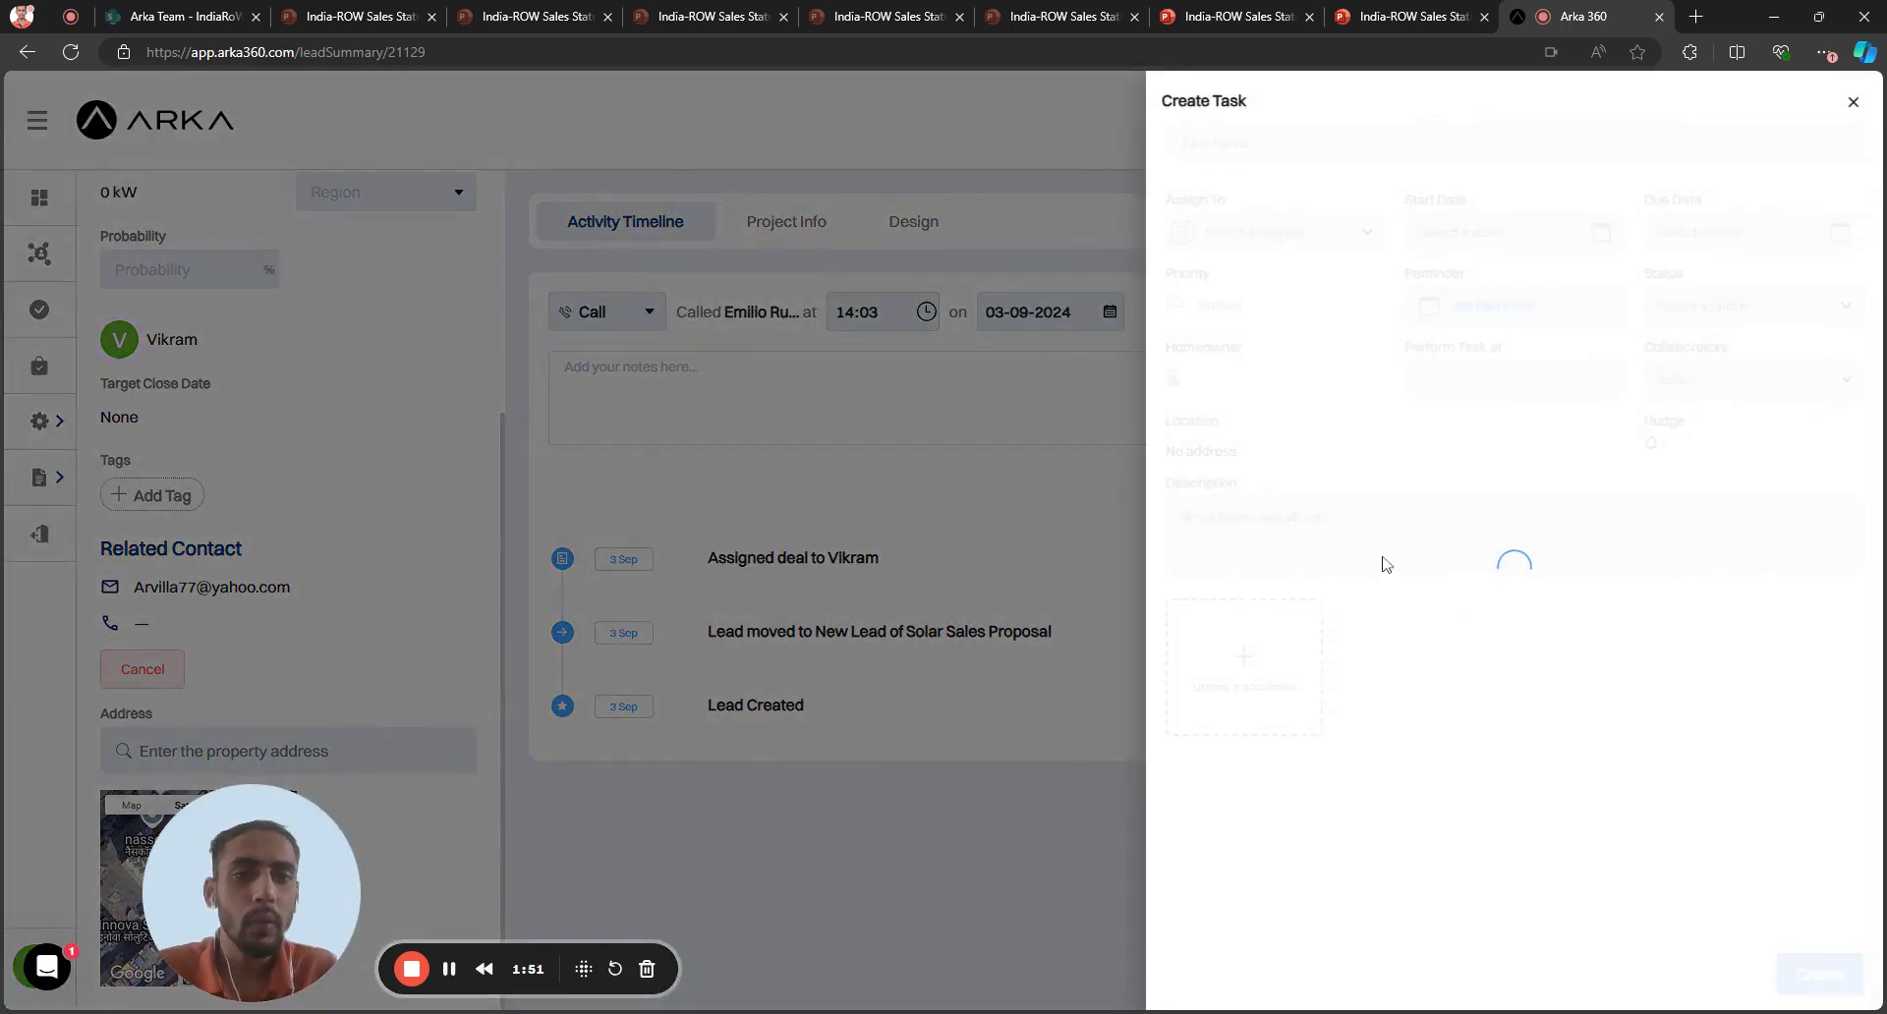
click(1001, 279)
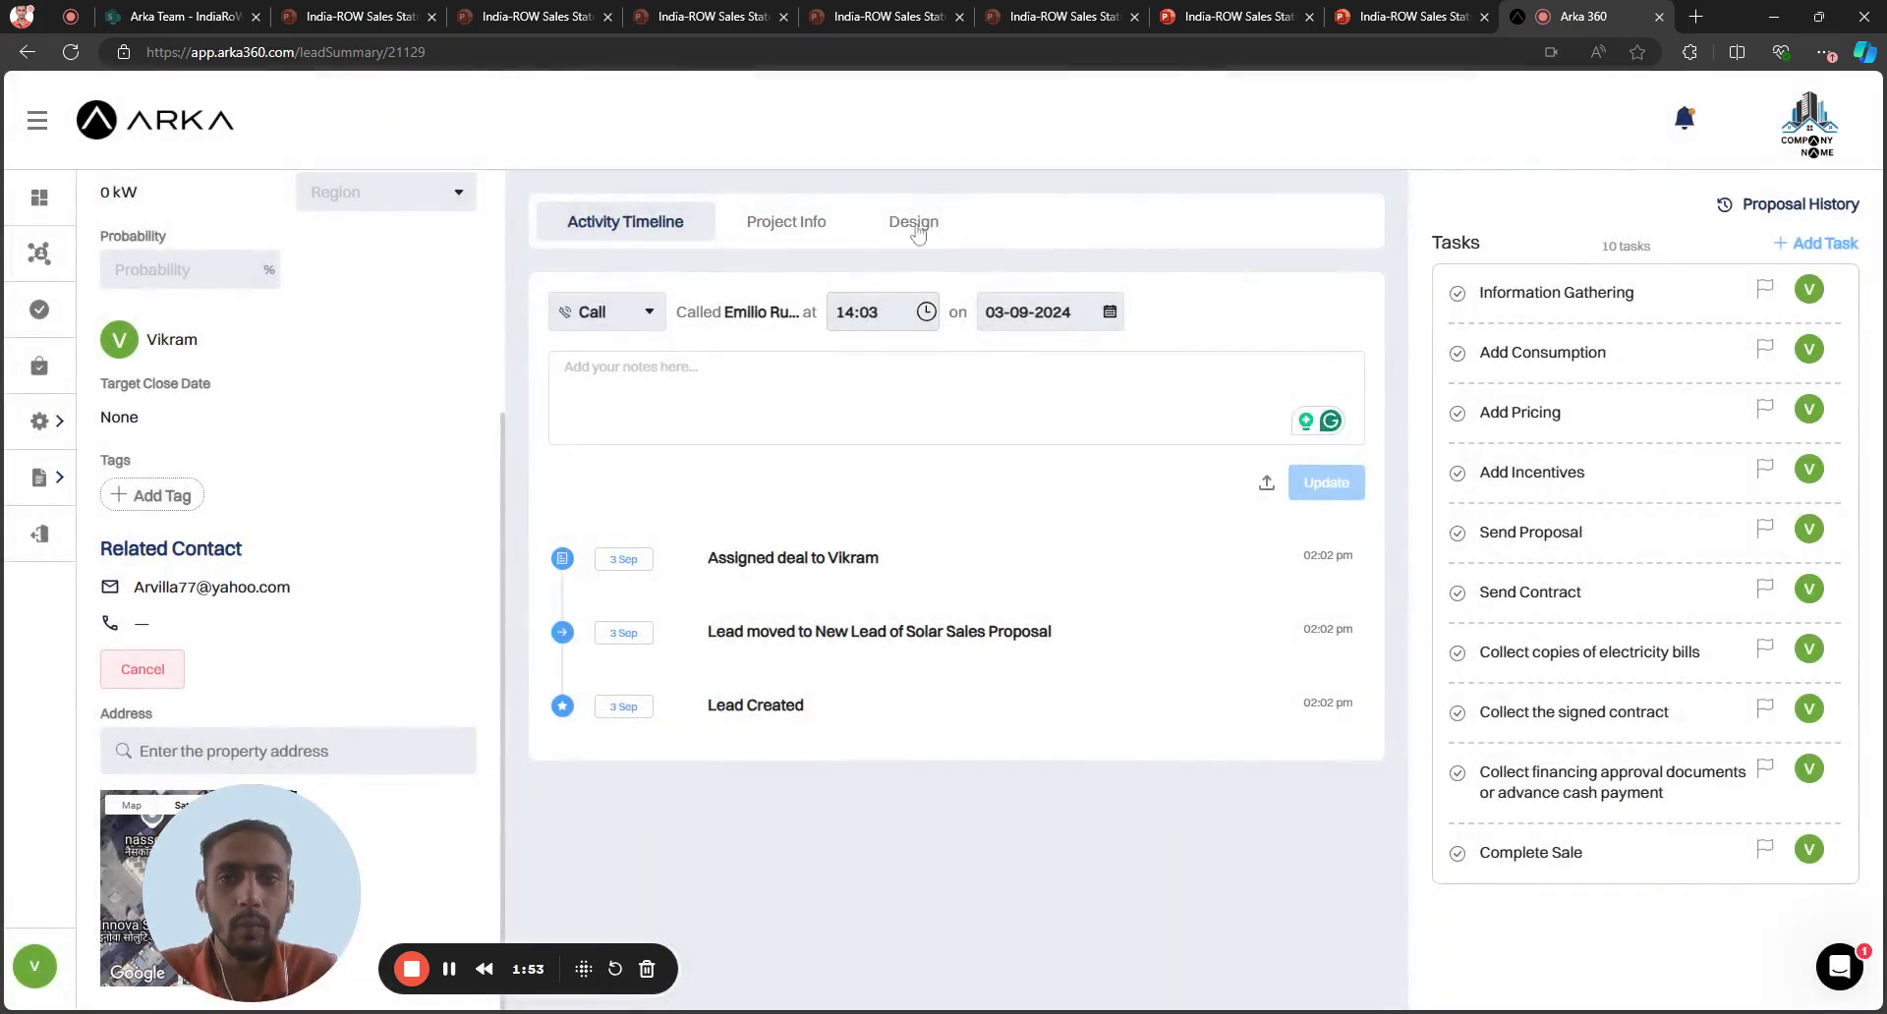
click(914, 222)
click(1683, 119)
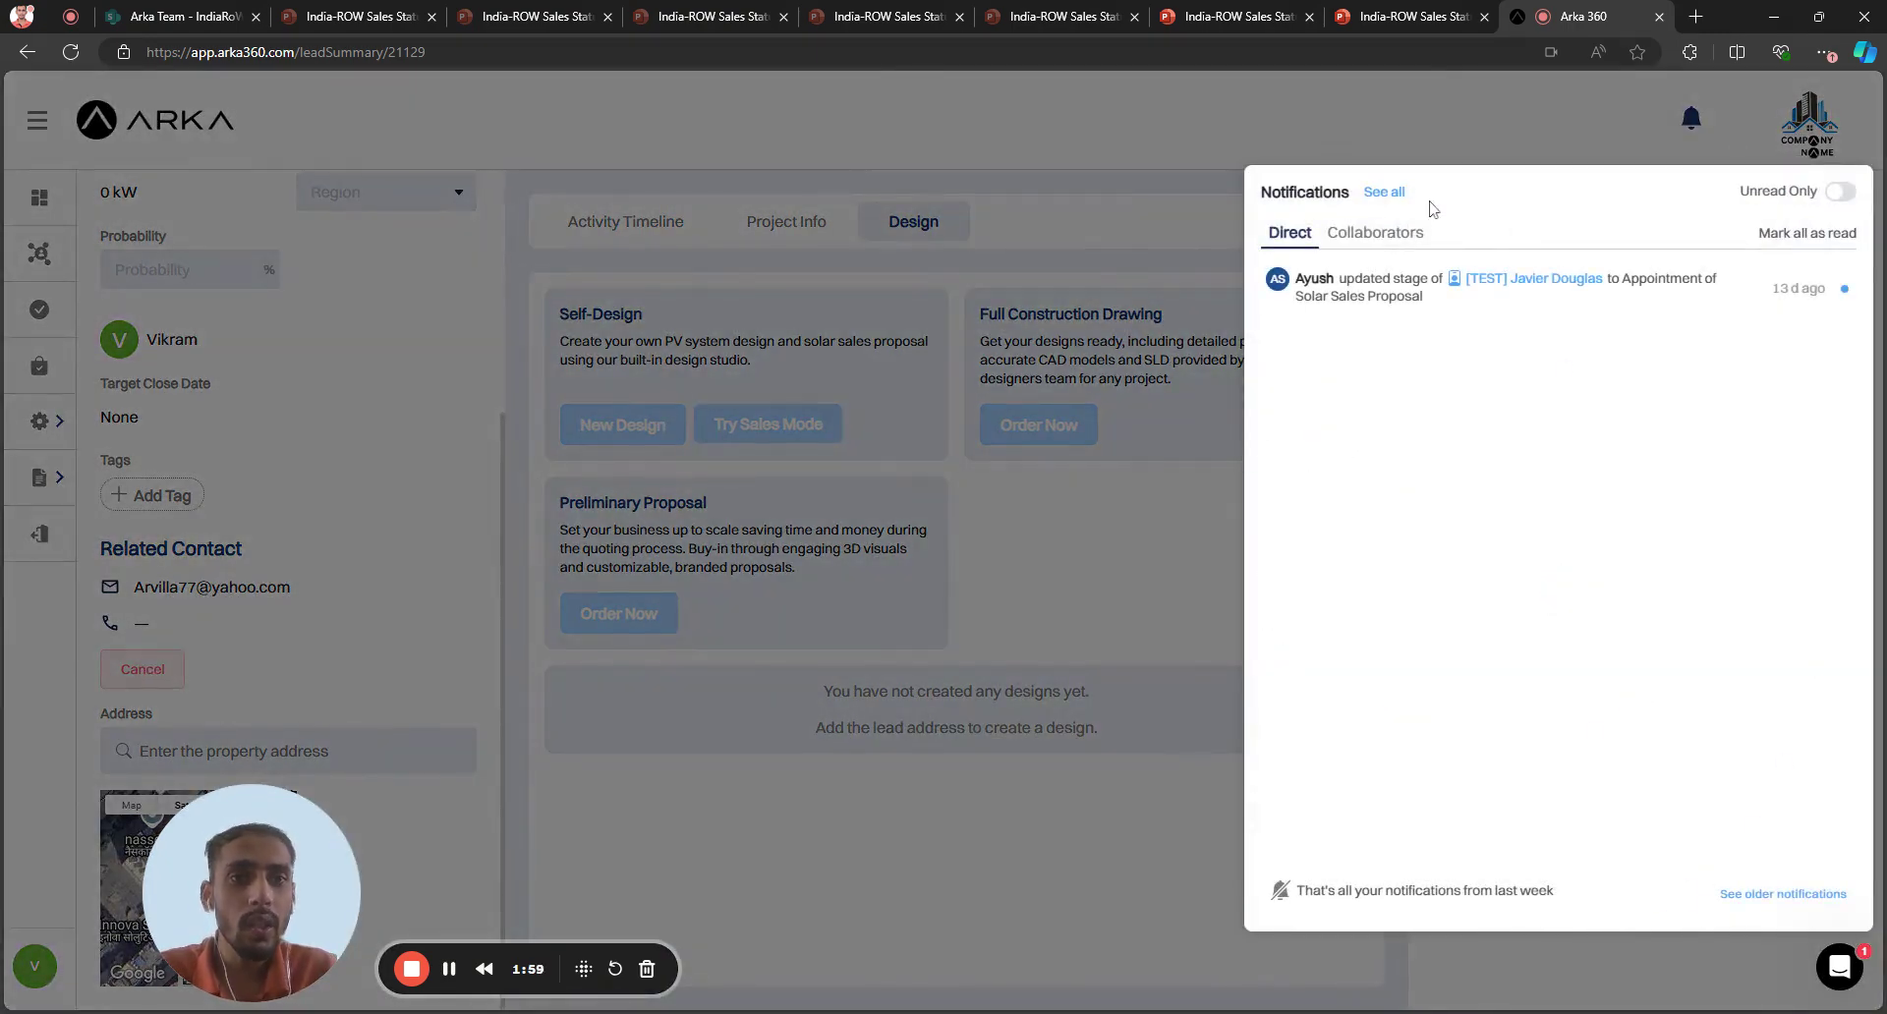
View all notifications and the in-app notification settings, then return to the lead
click(1388, 194)
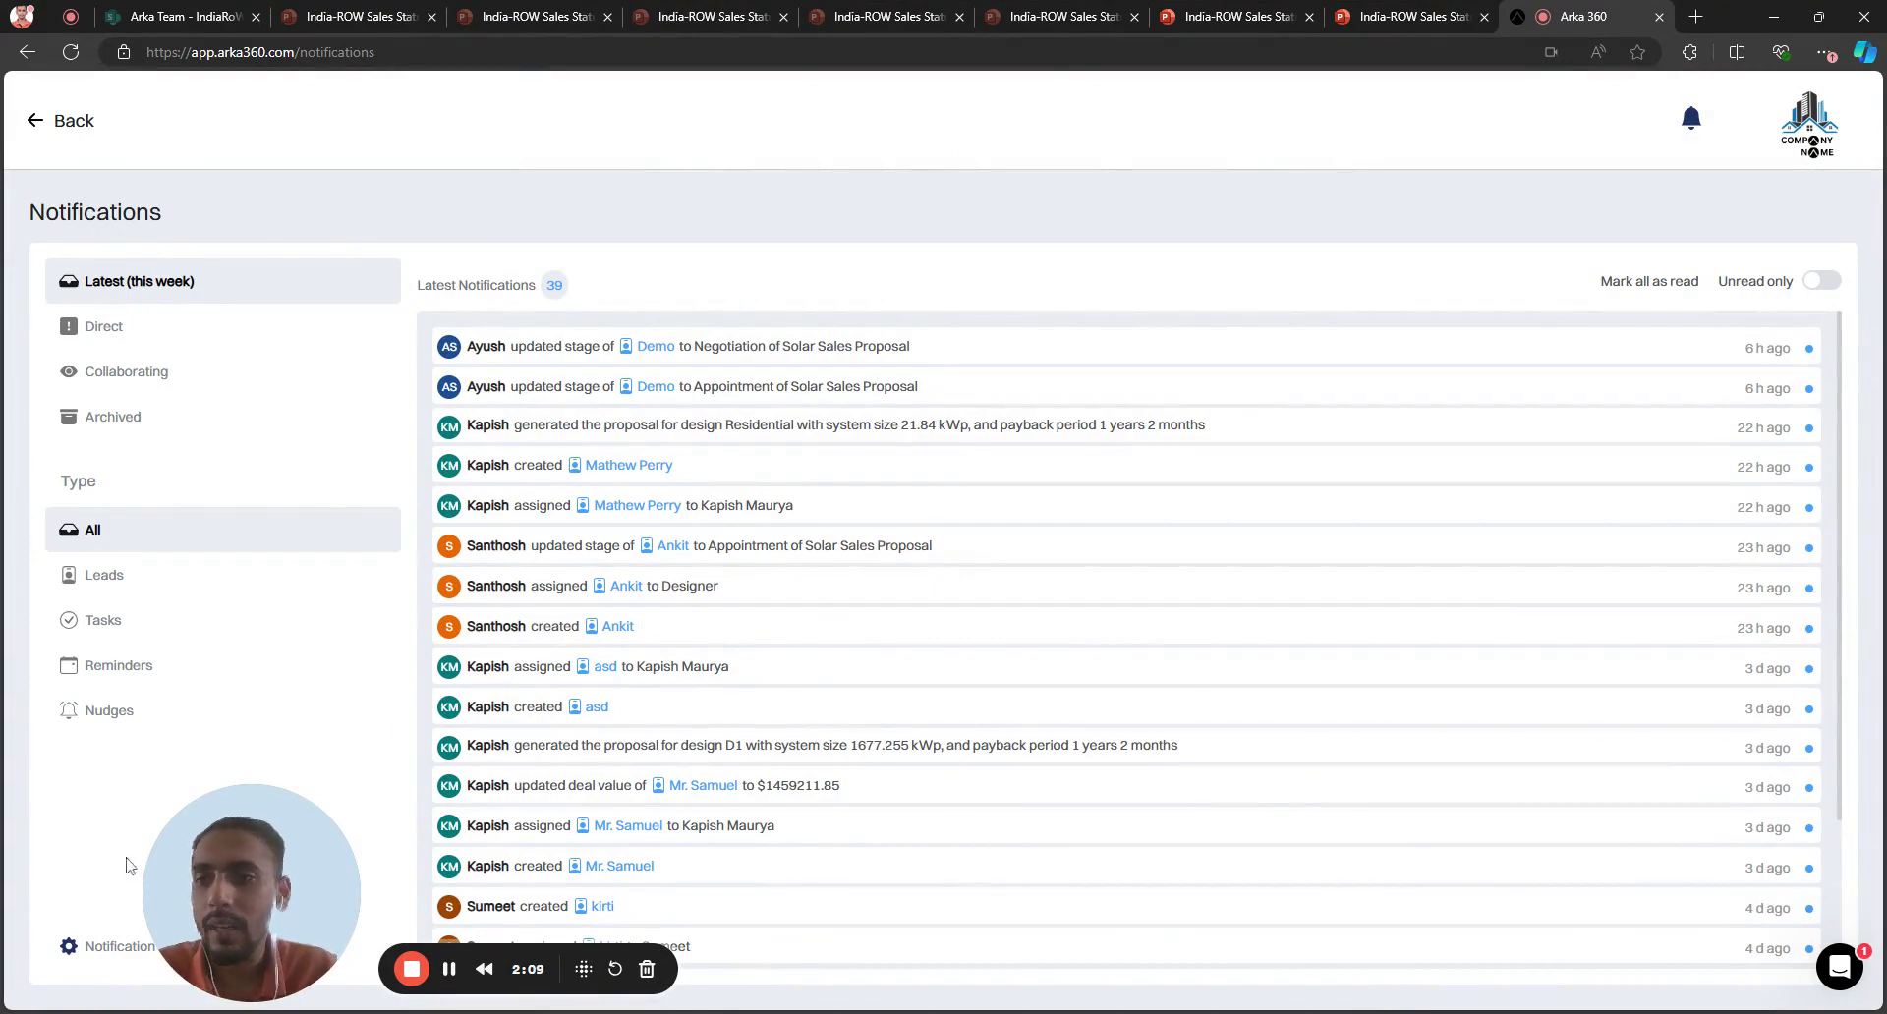
click(82, 963)
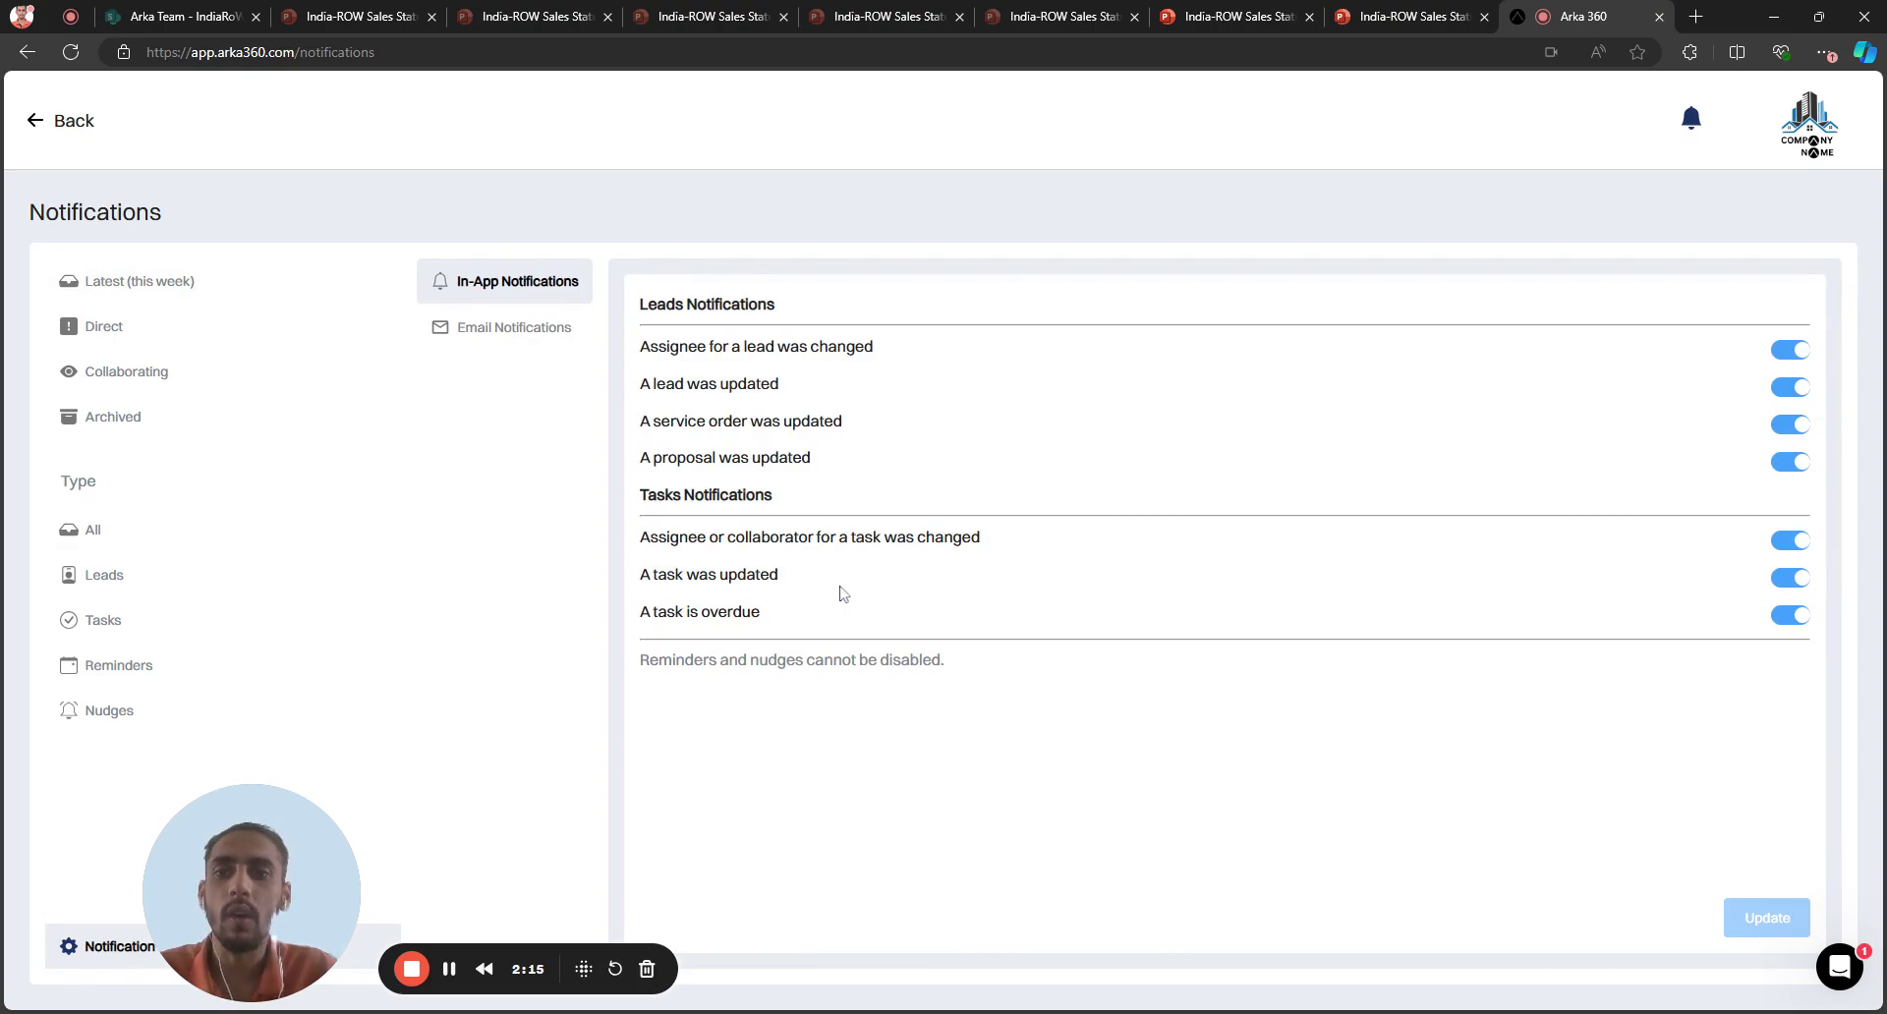
click(39, 126)
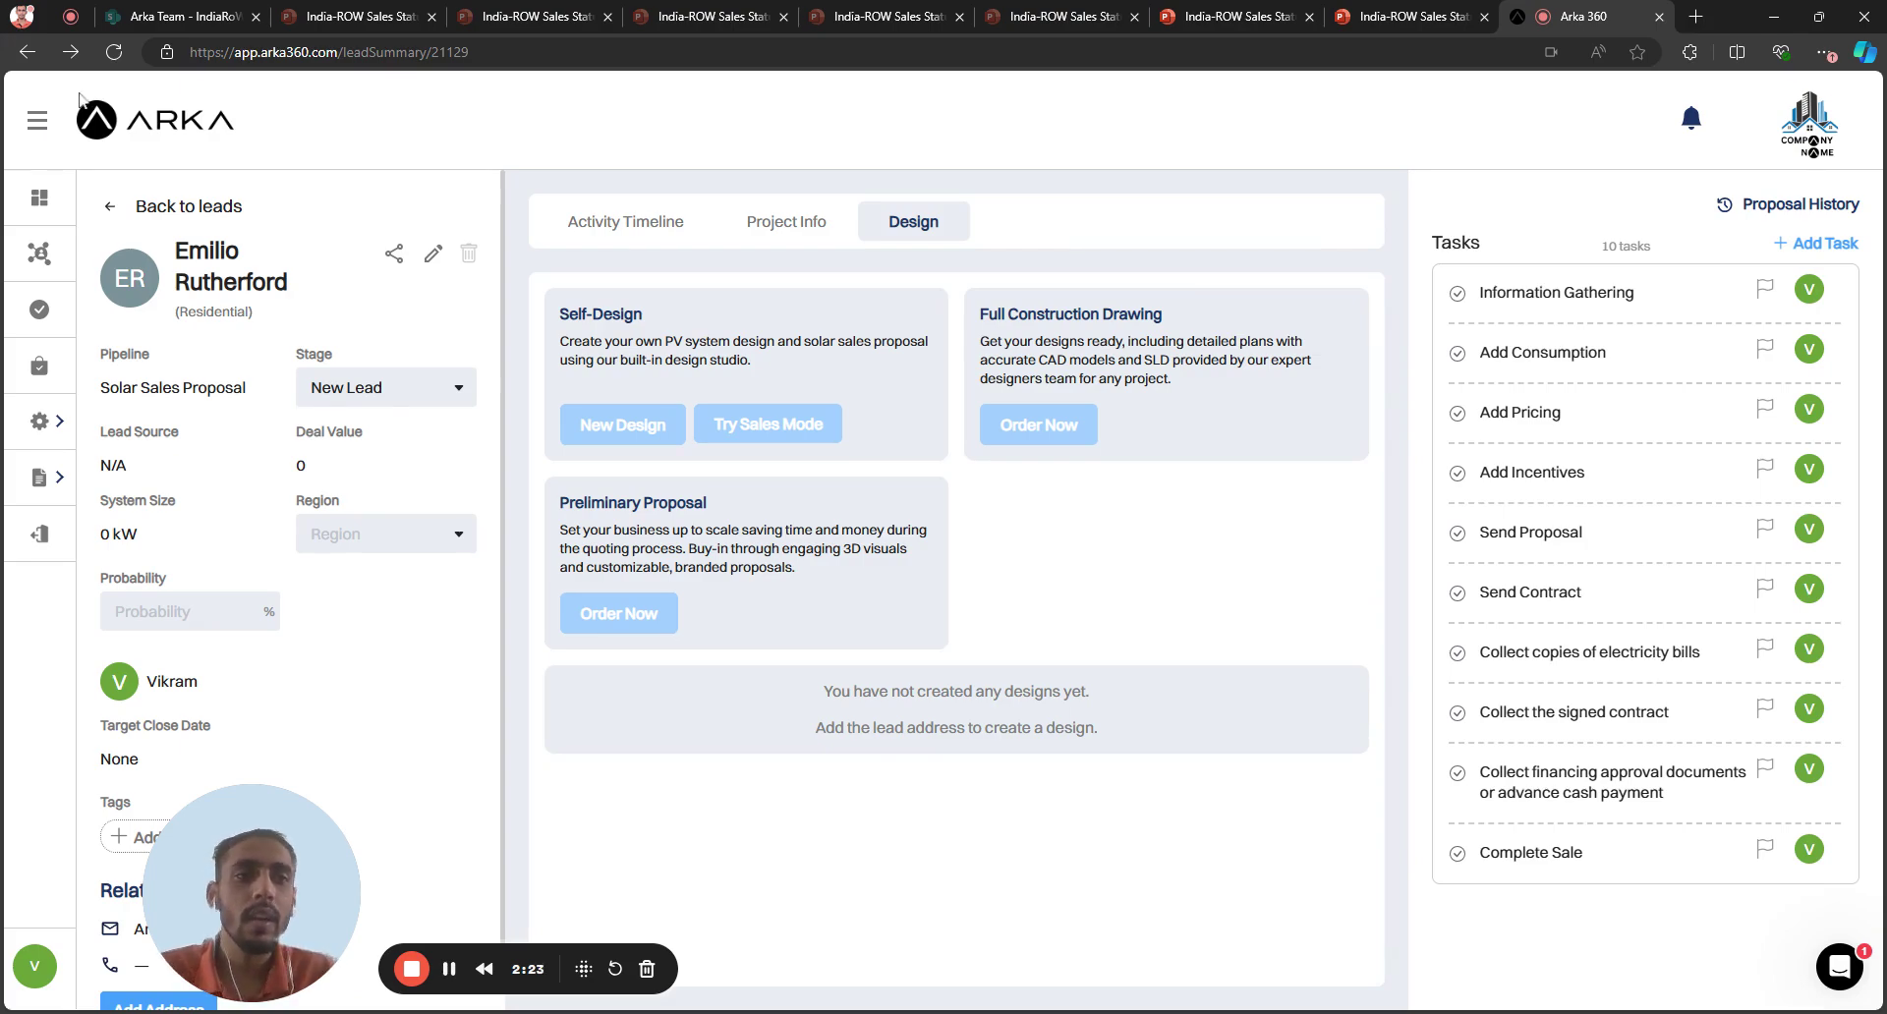
Glance at notifications, then open the Project Adders & Discounts page listing five items
click(1692, 122)
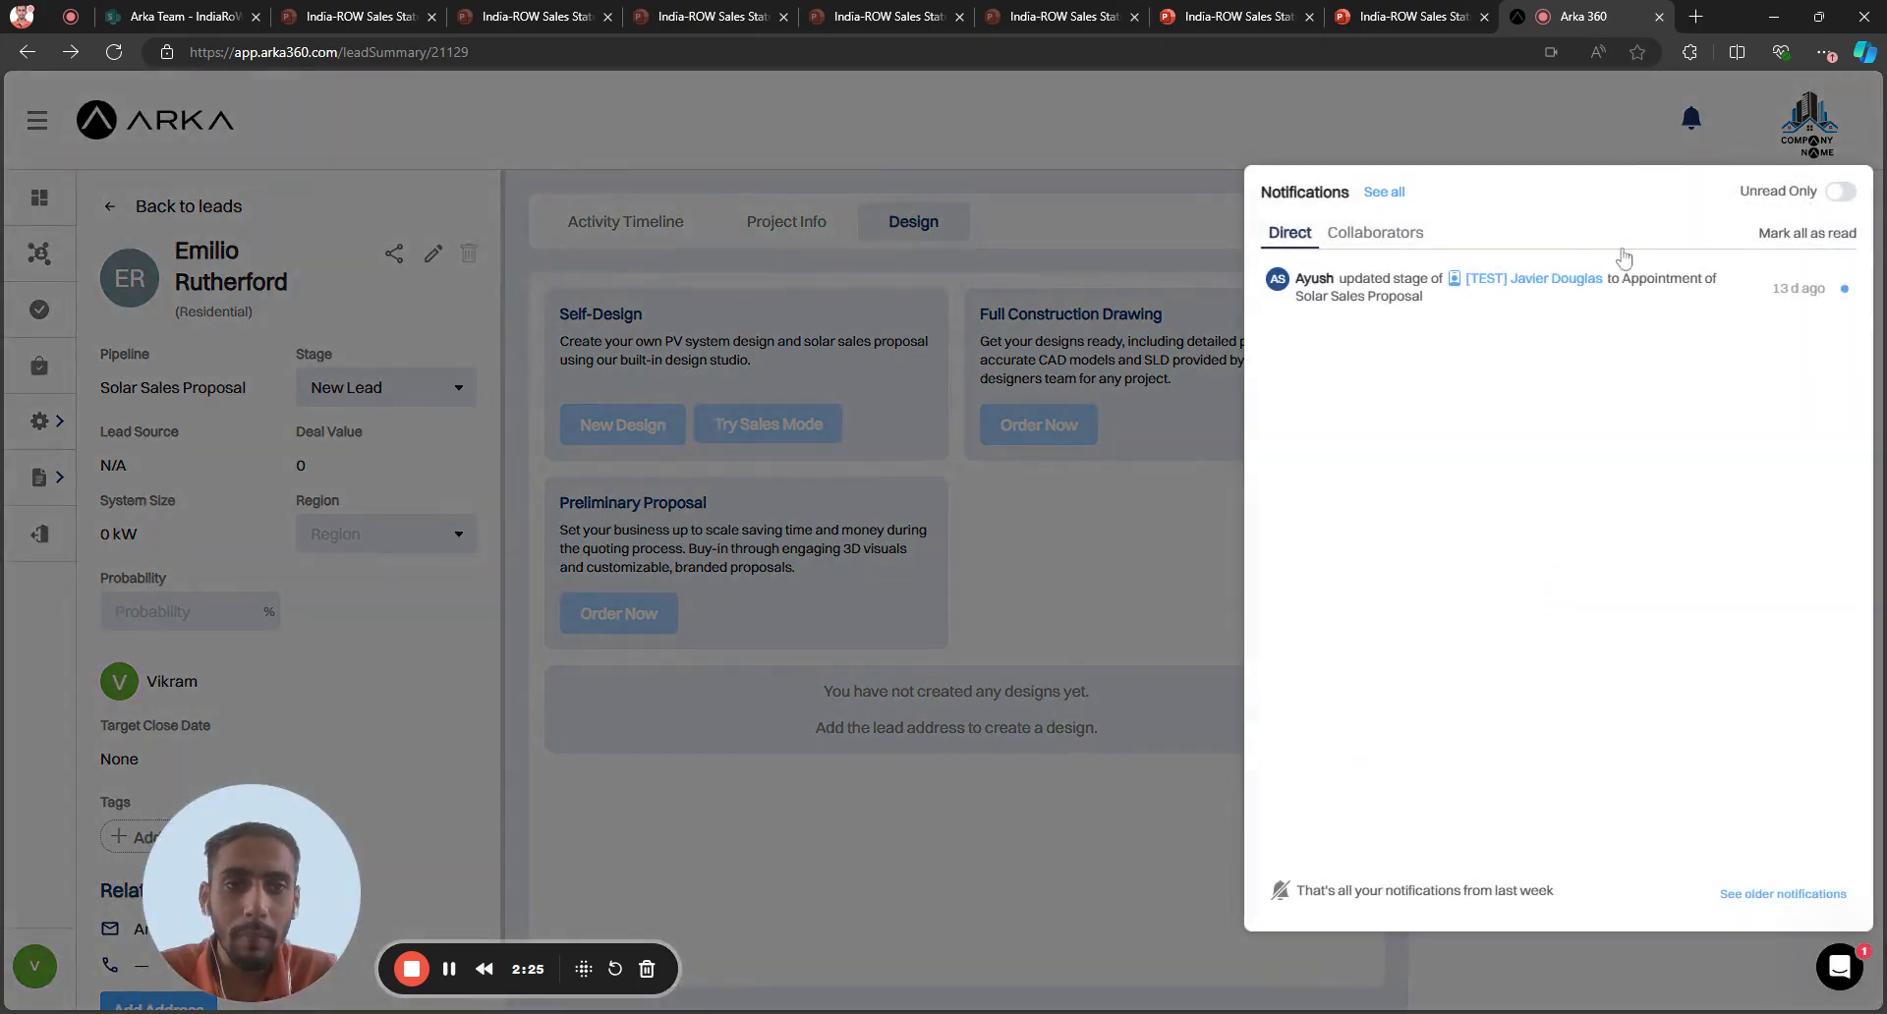
click(1589, 163)
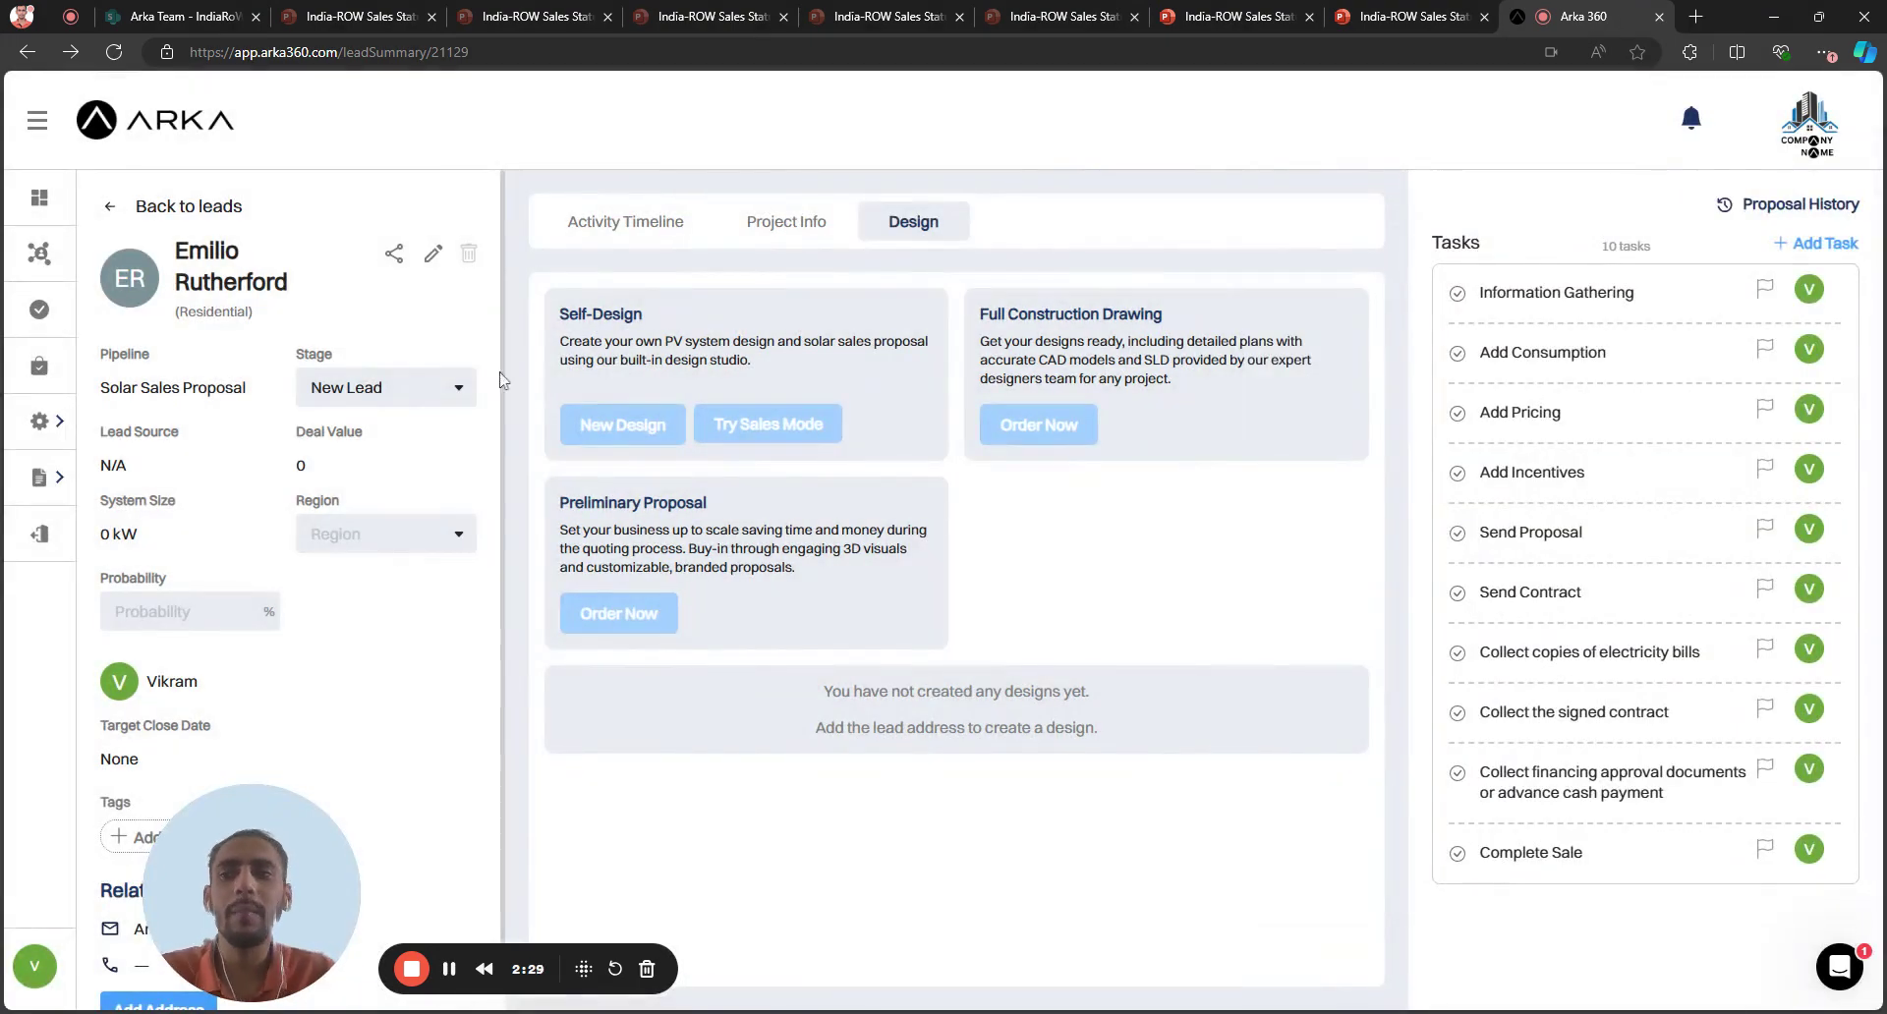
click(47, 420)
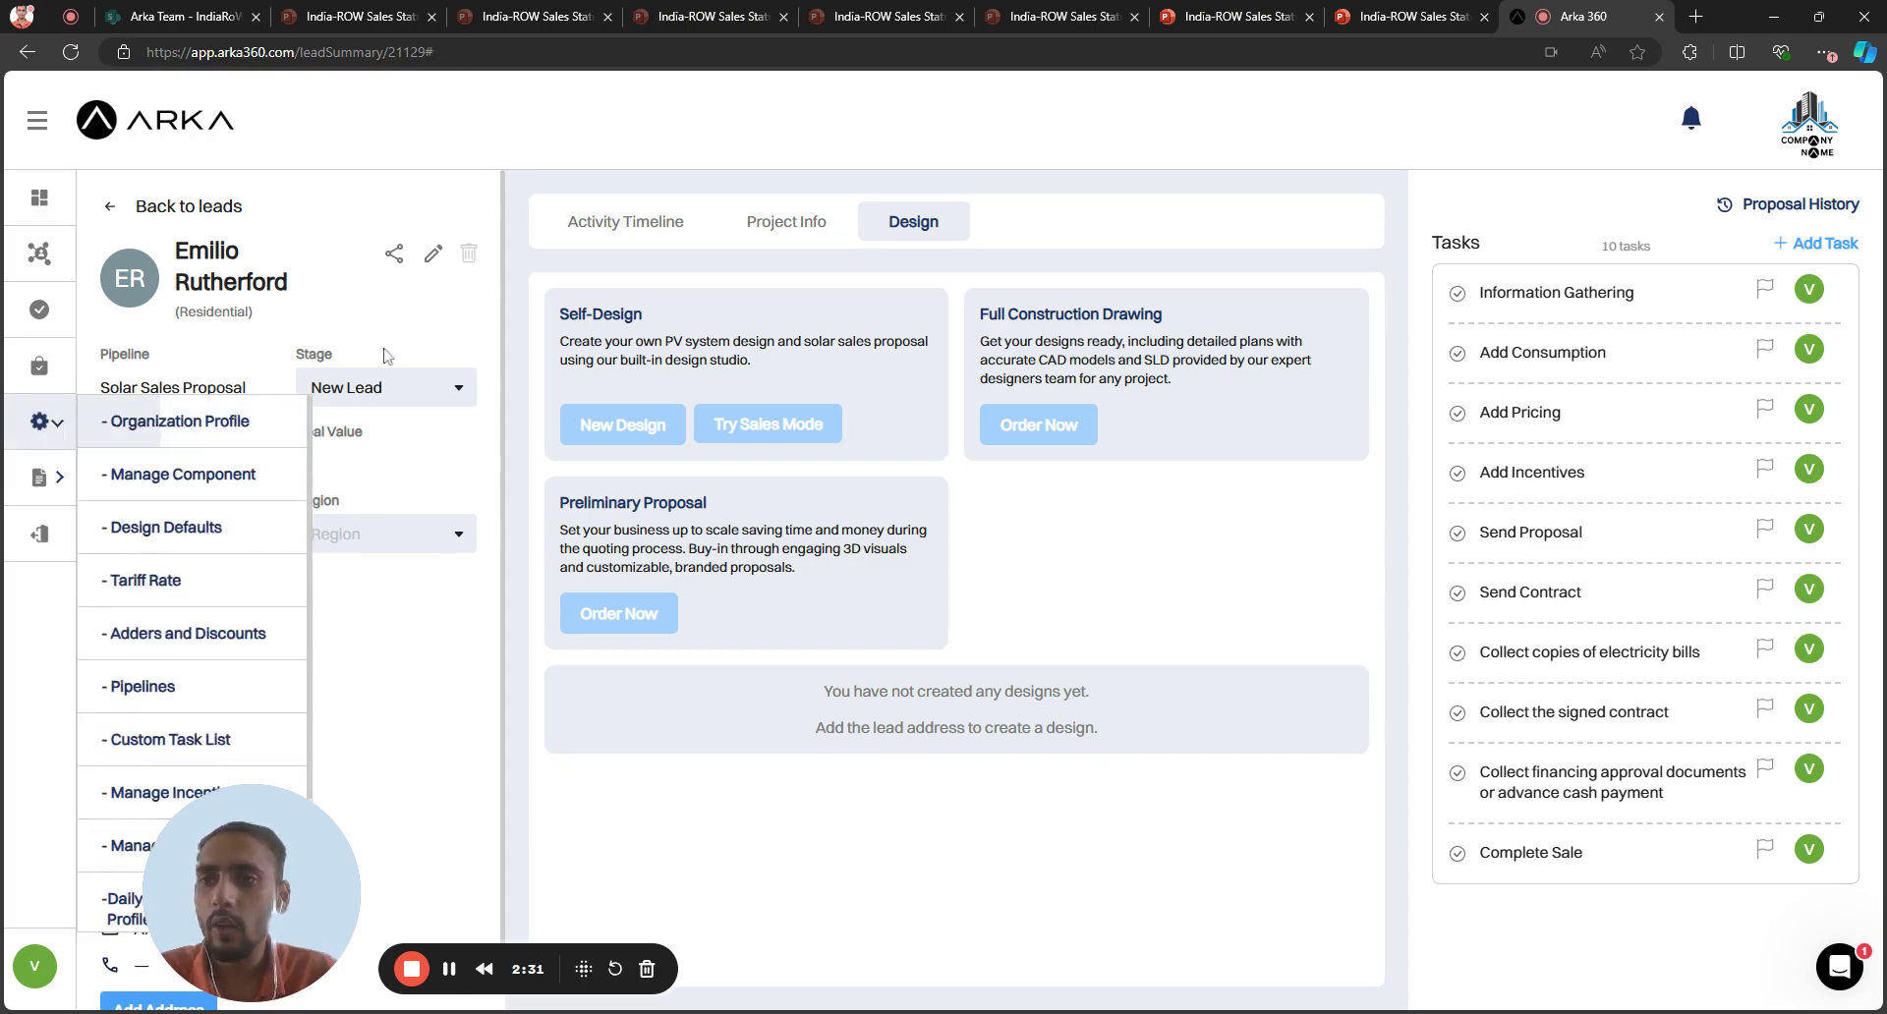
scroll(167, 491, down, 2)
scroll(160, 530, up, 2)
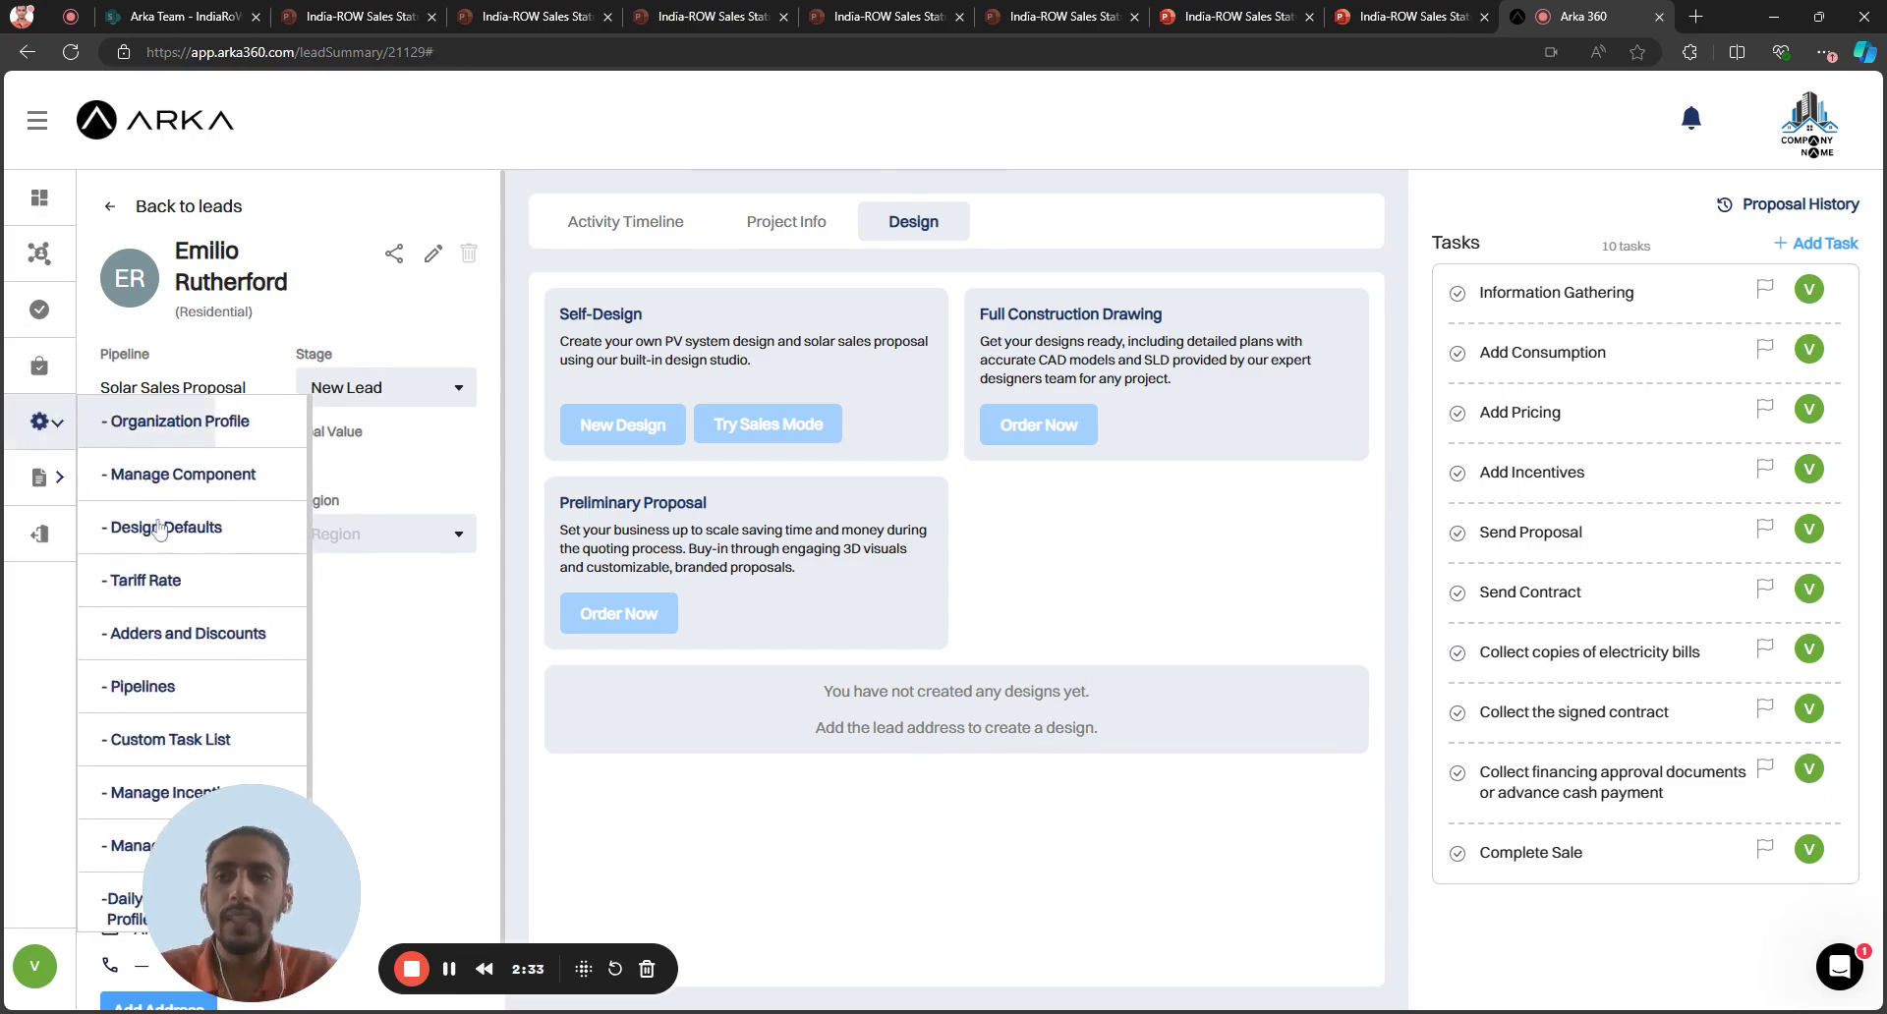
click(189, 639)
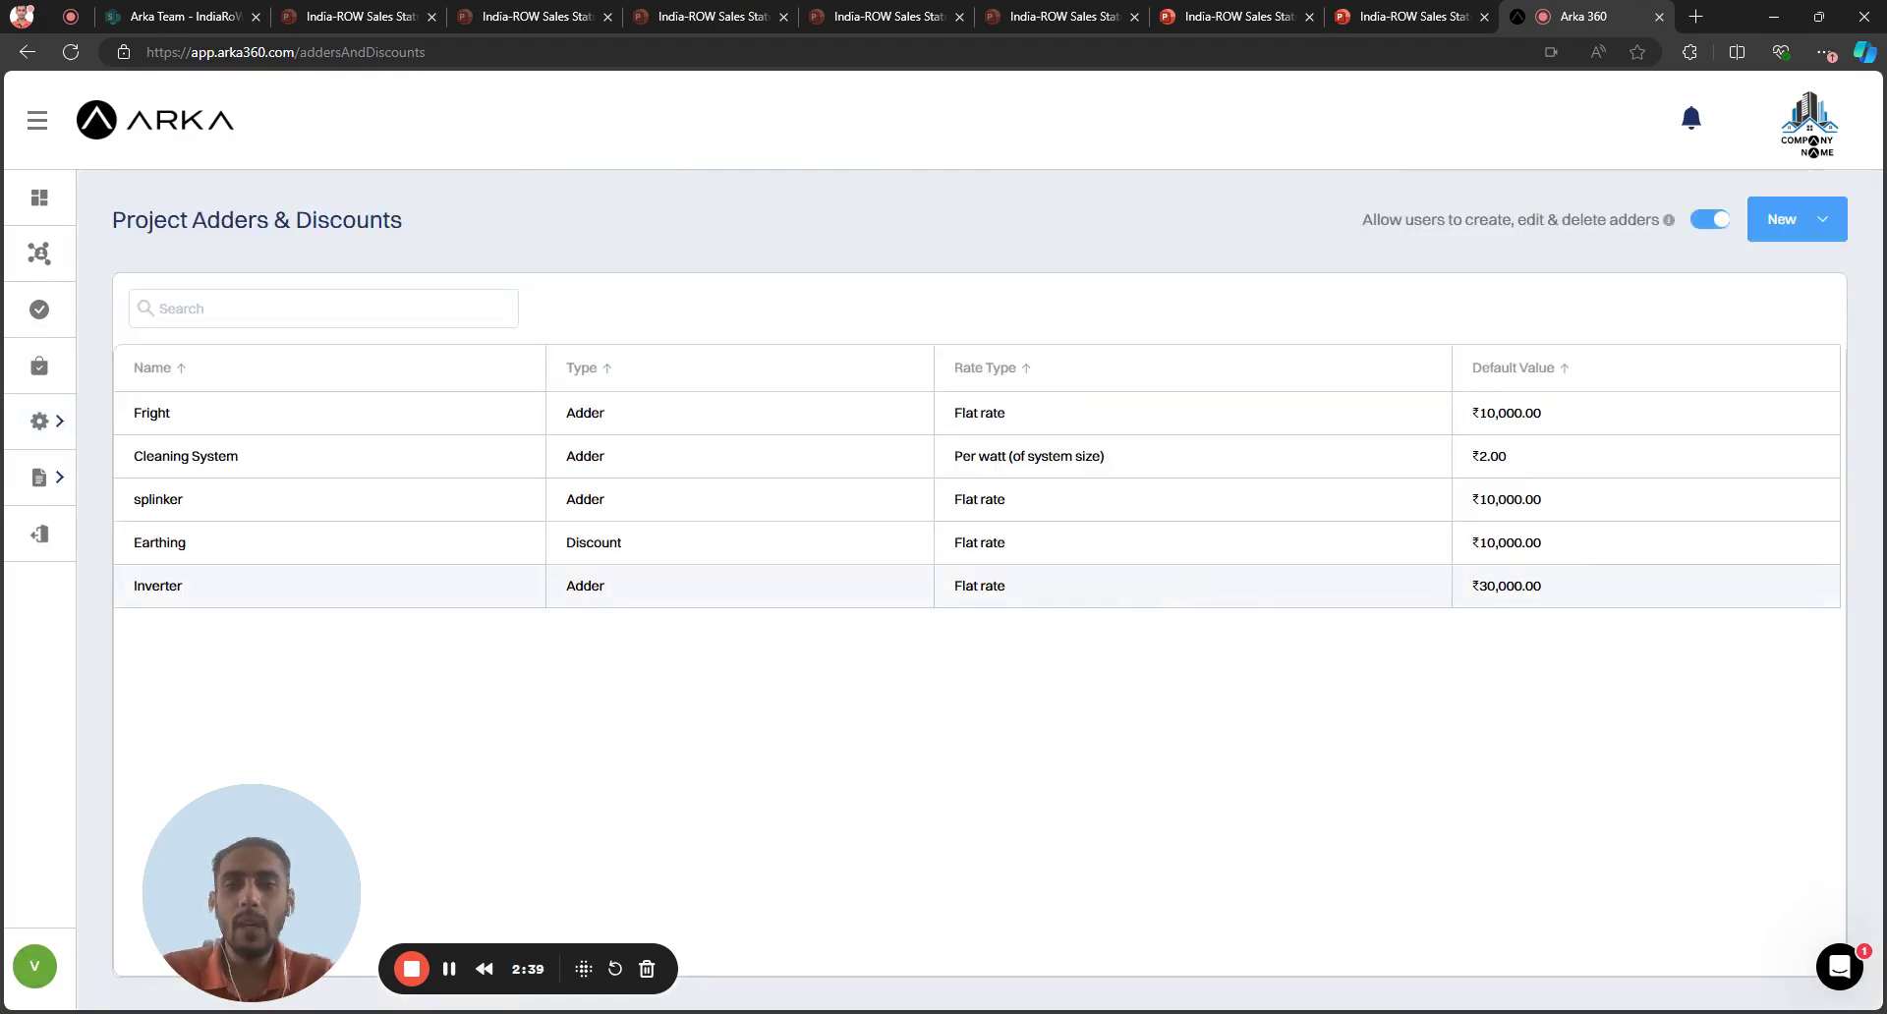
click(44, 423)
scroll(193, 680, down, 1)
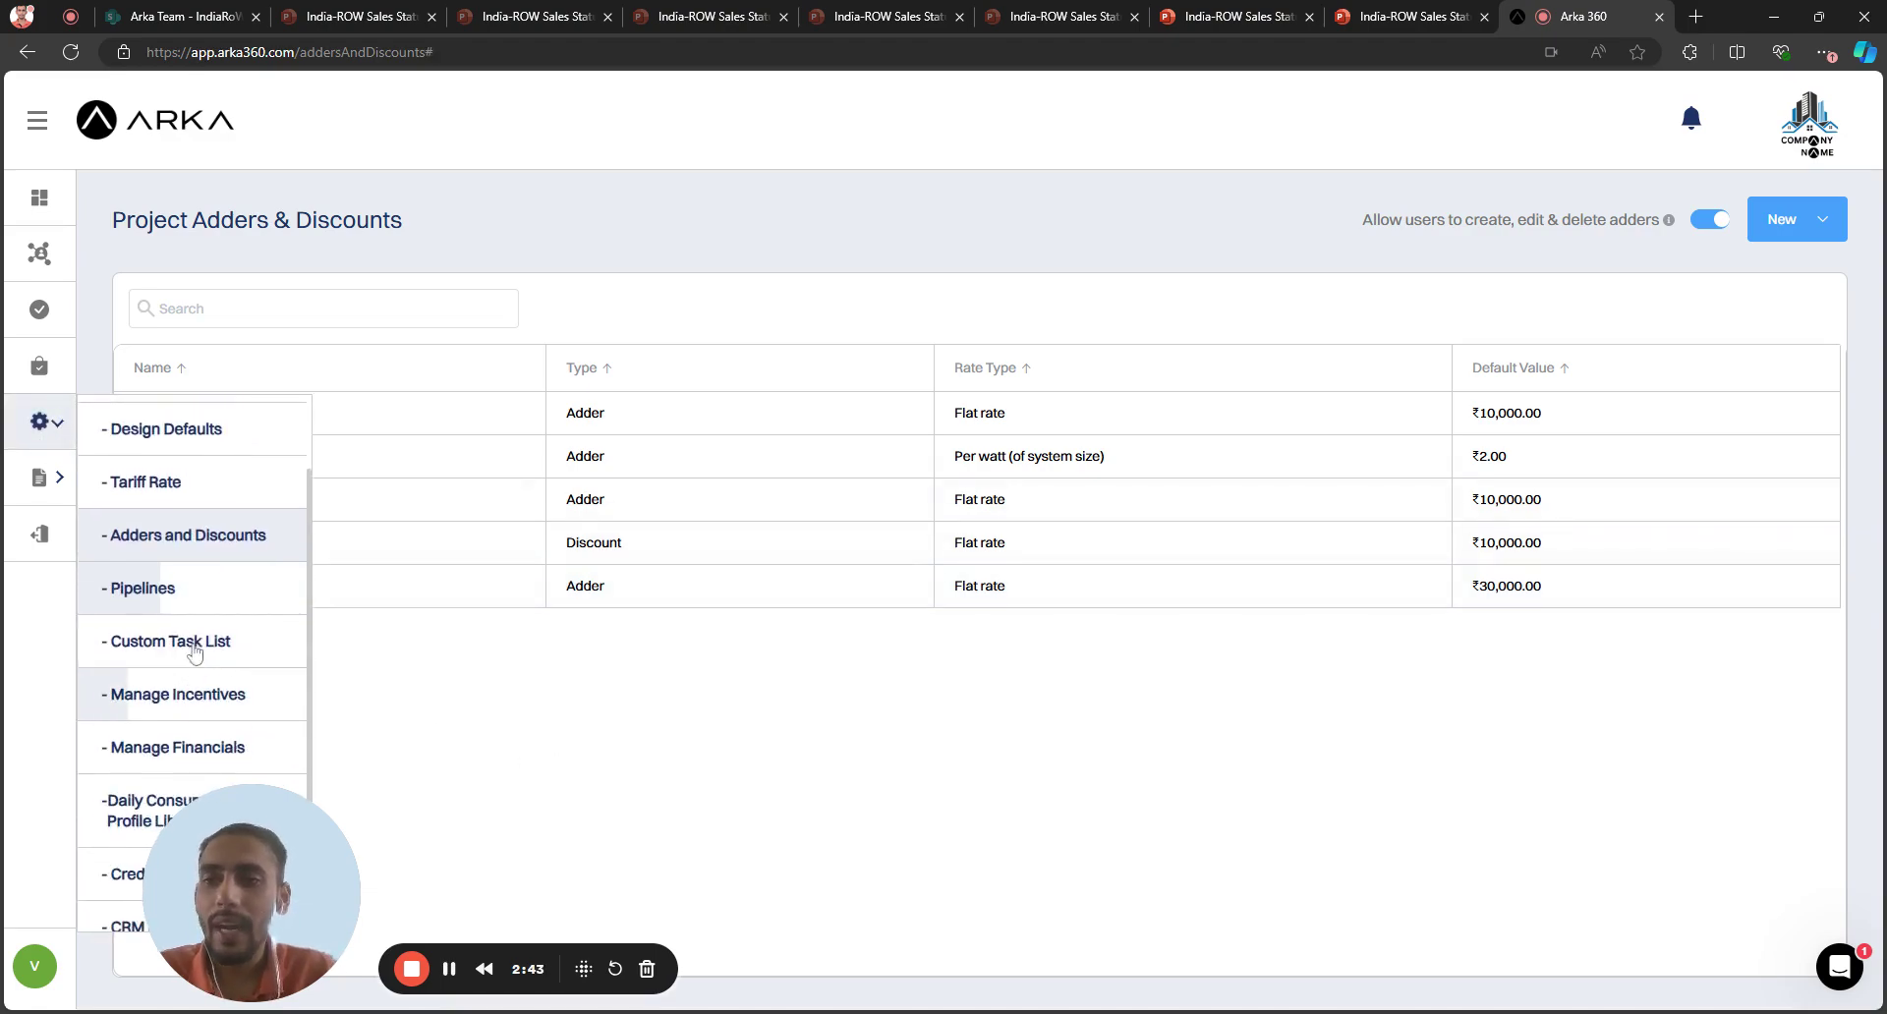
Visit the Pipelines settings page, then open the Custom Task List page
click(189, 586)
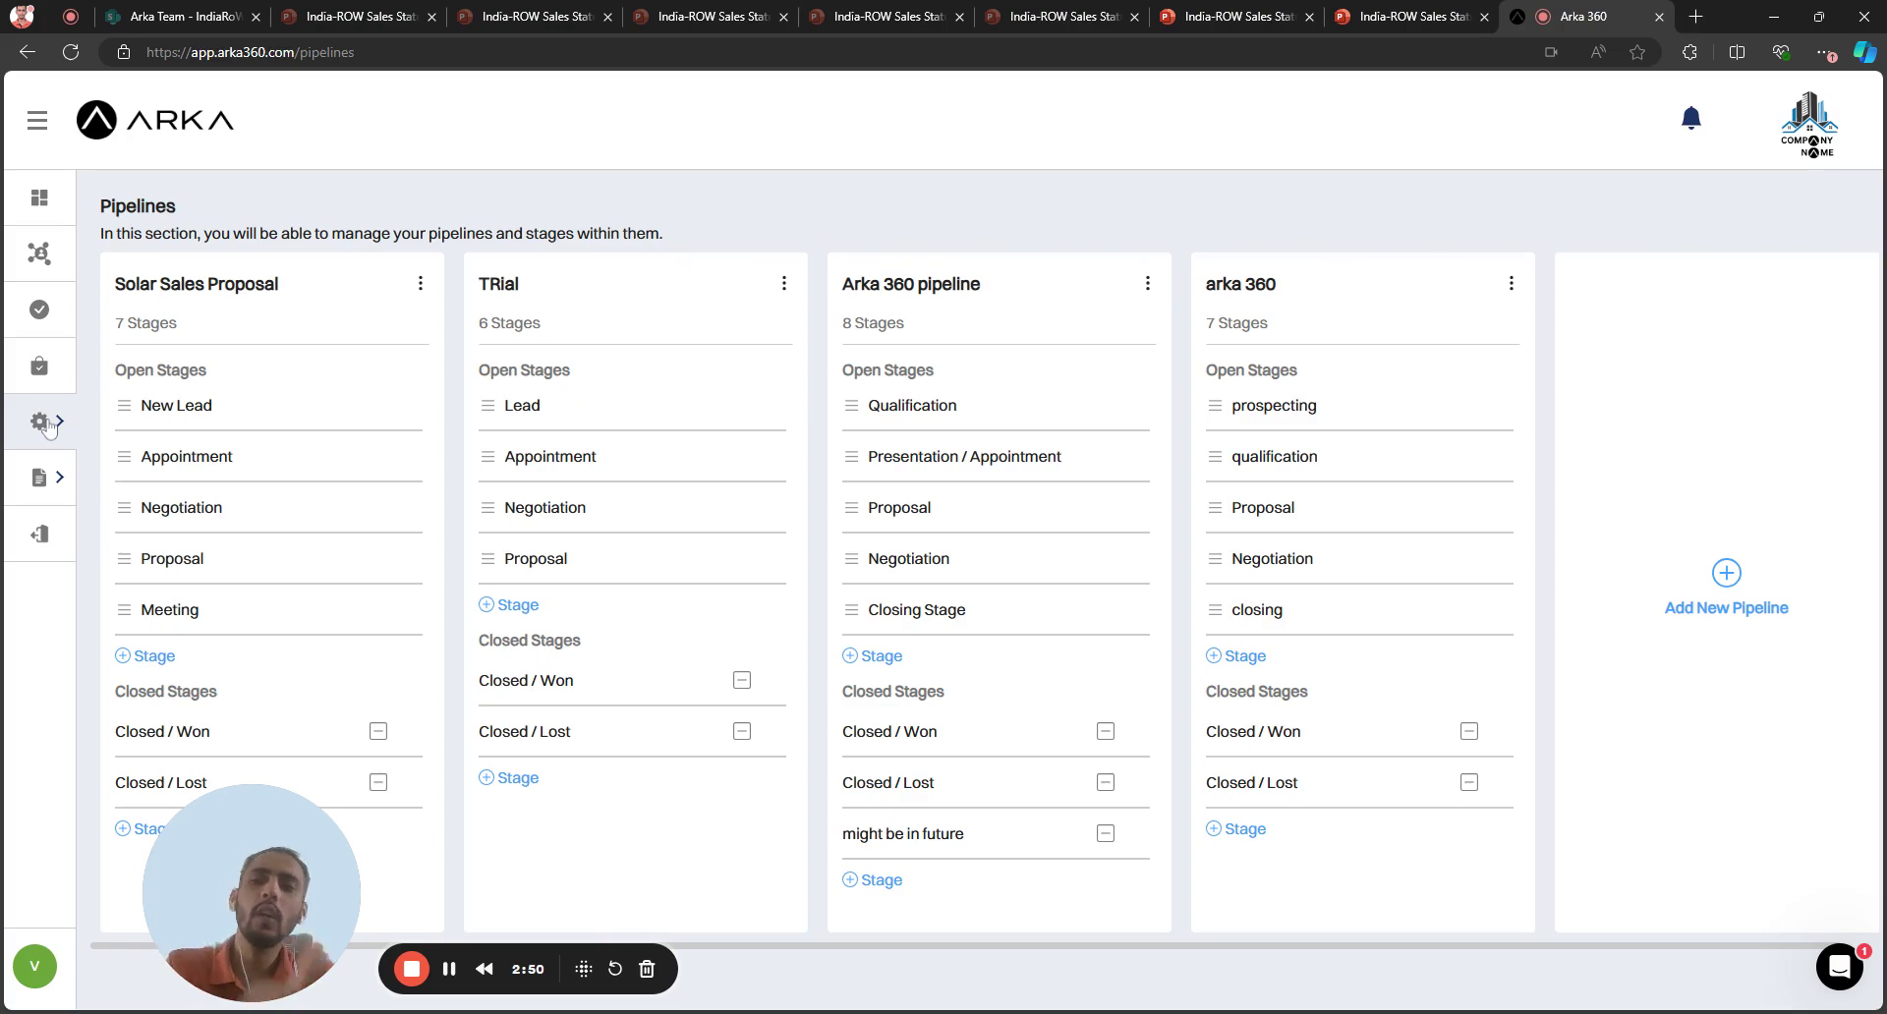
click(47, 425)
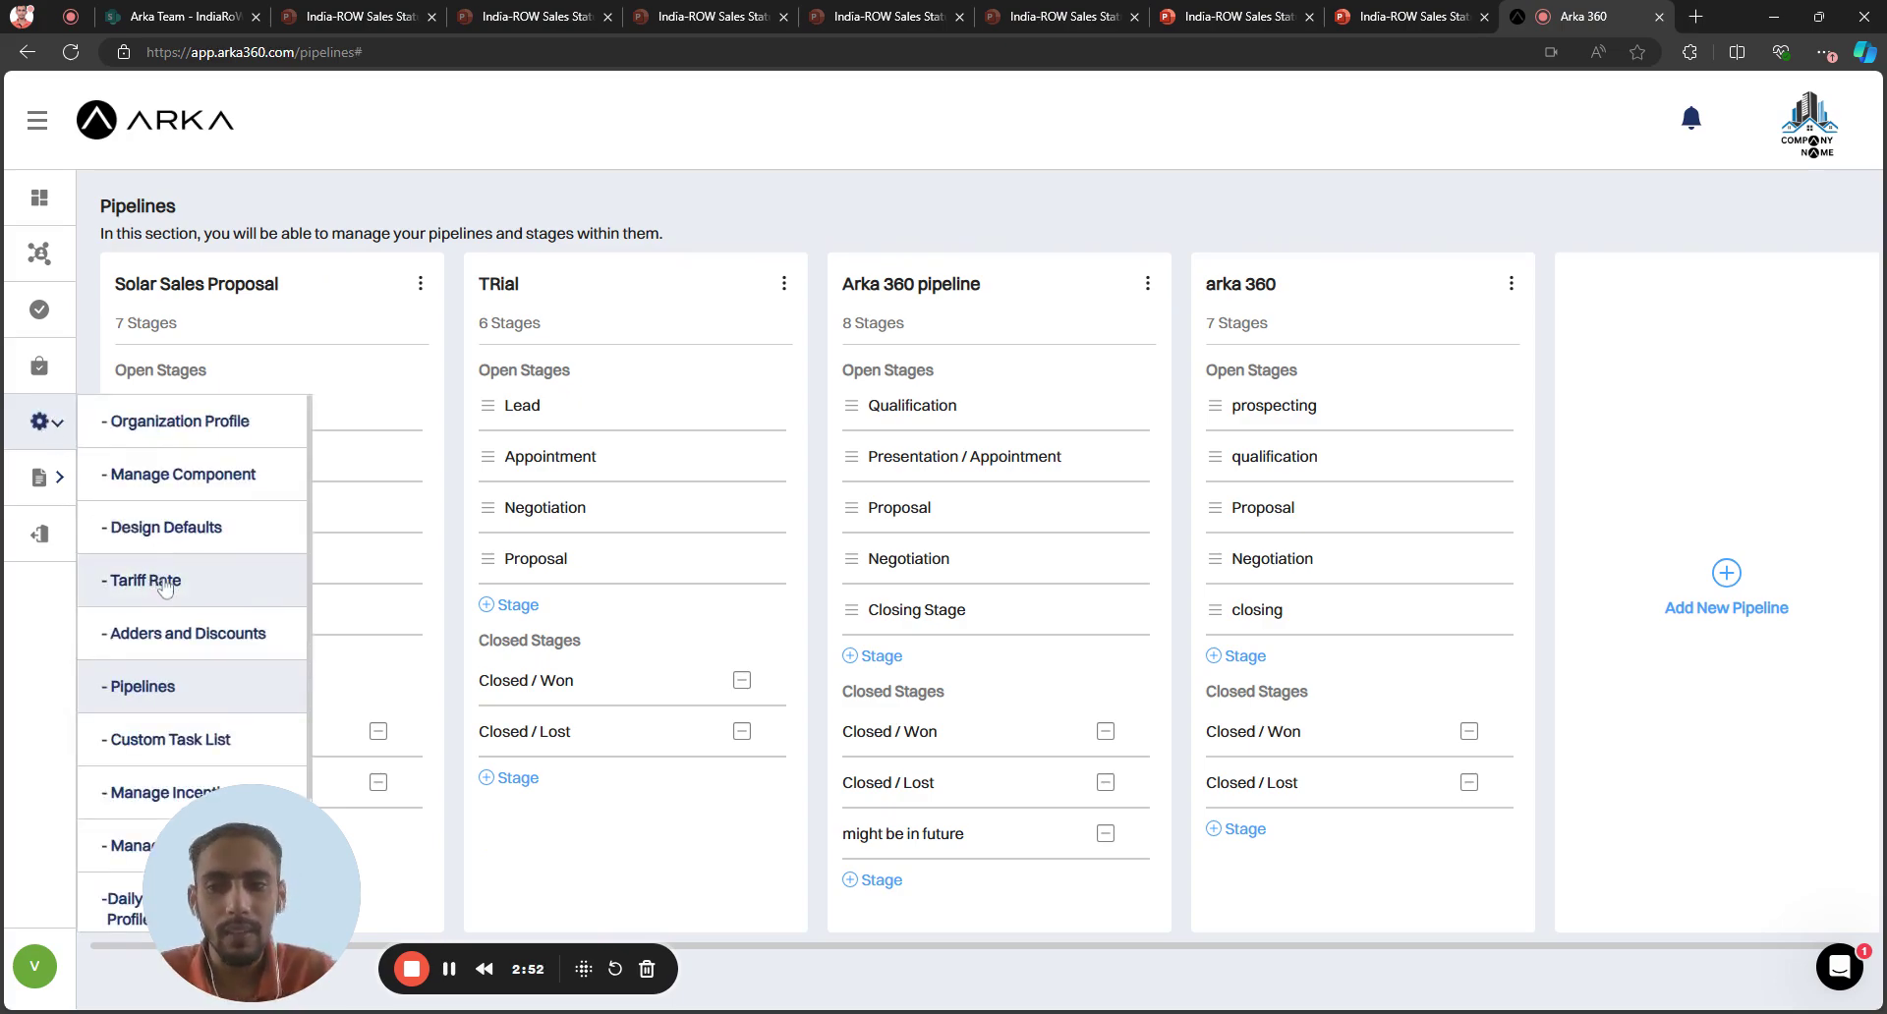
scroll(172, 599, down, 1)
click(204, 662)
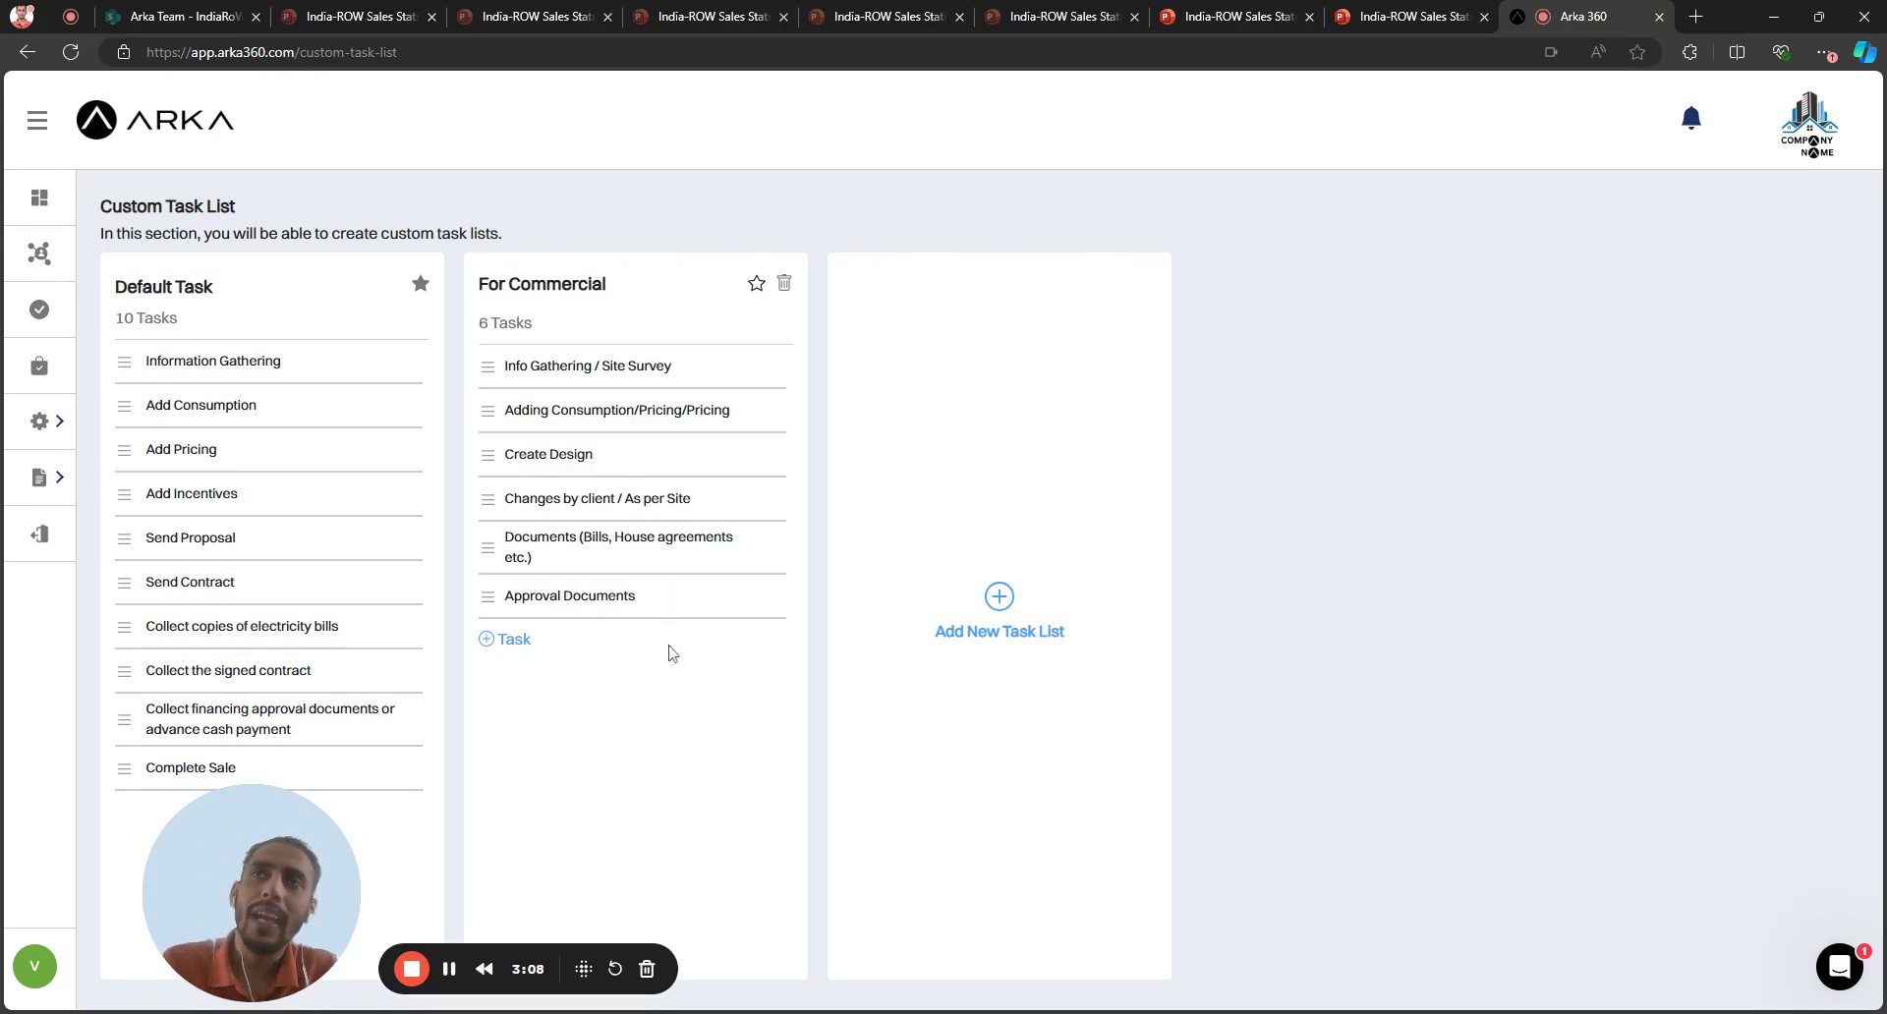
Browse Organization Profile's Our Team, FAQs and Previous Projects sections, then go to Tasks
click(71, 442)
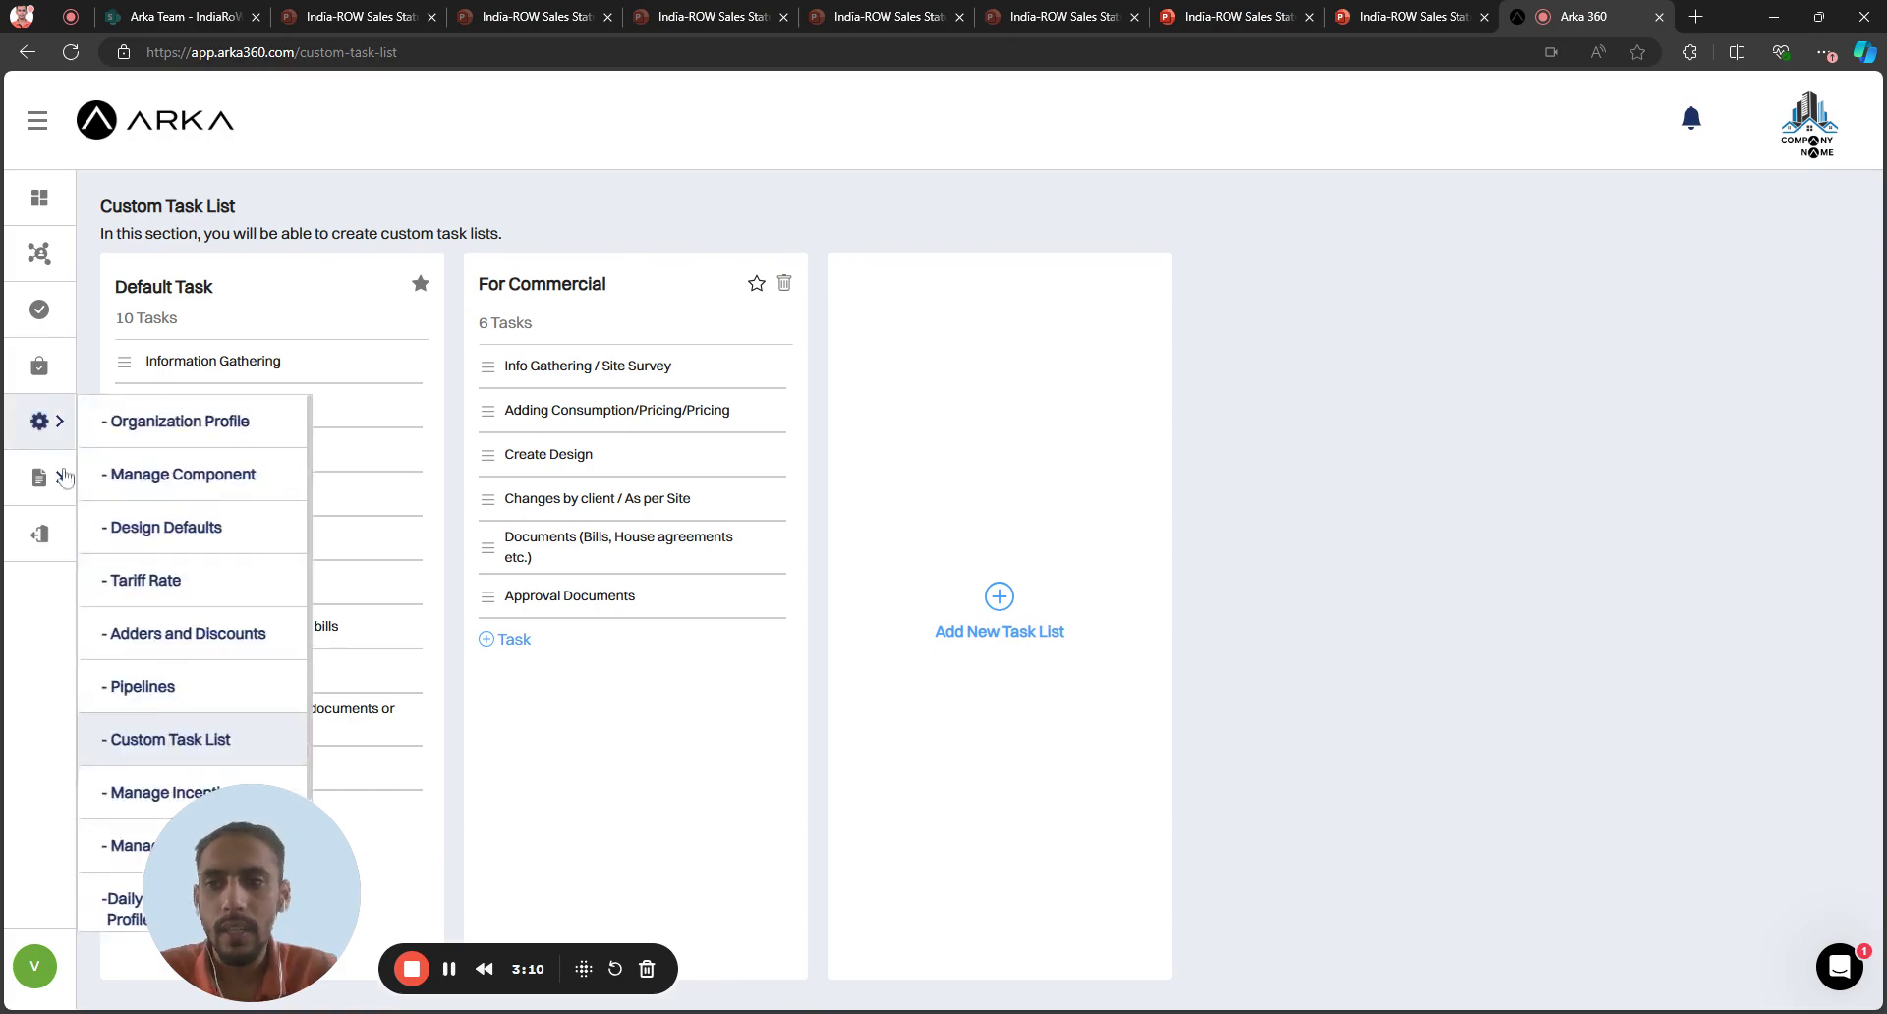
click(180, 421)
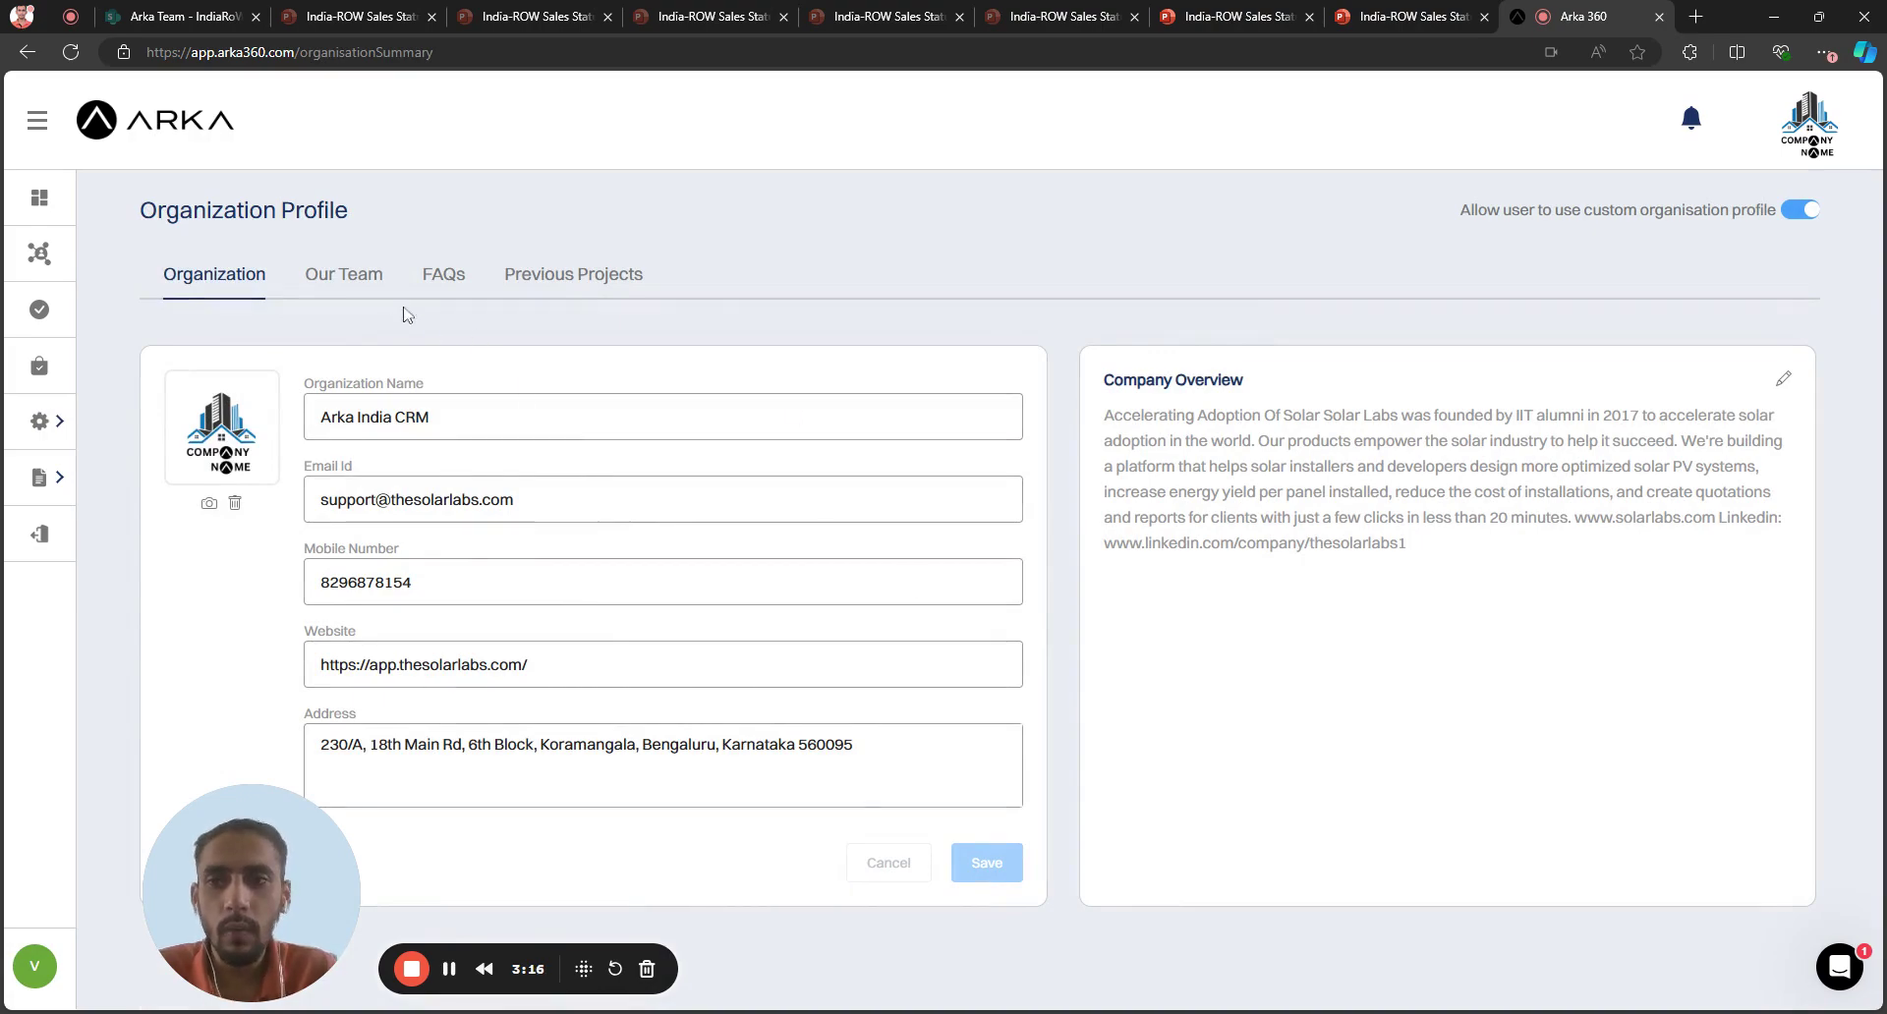
click(359, 281)
click(454, 278)
click(560, 280)
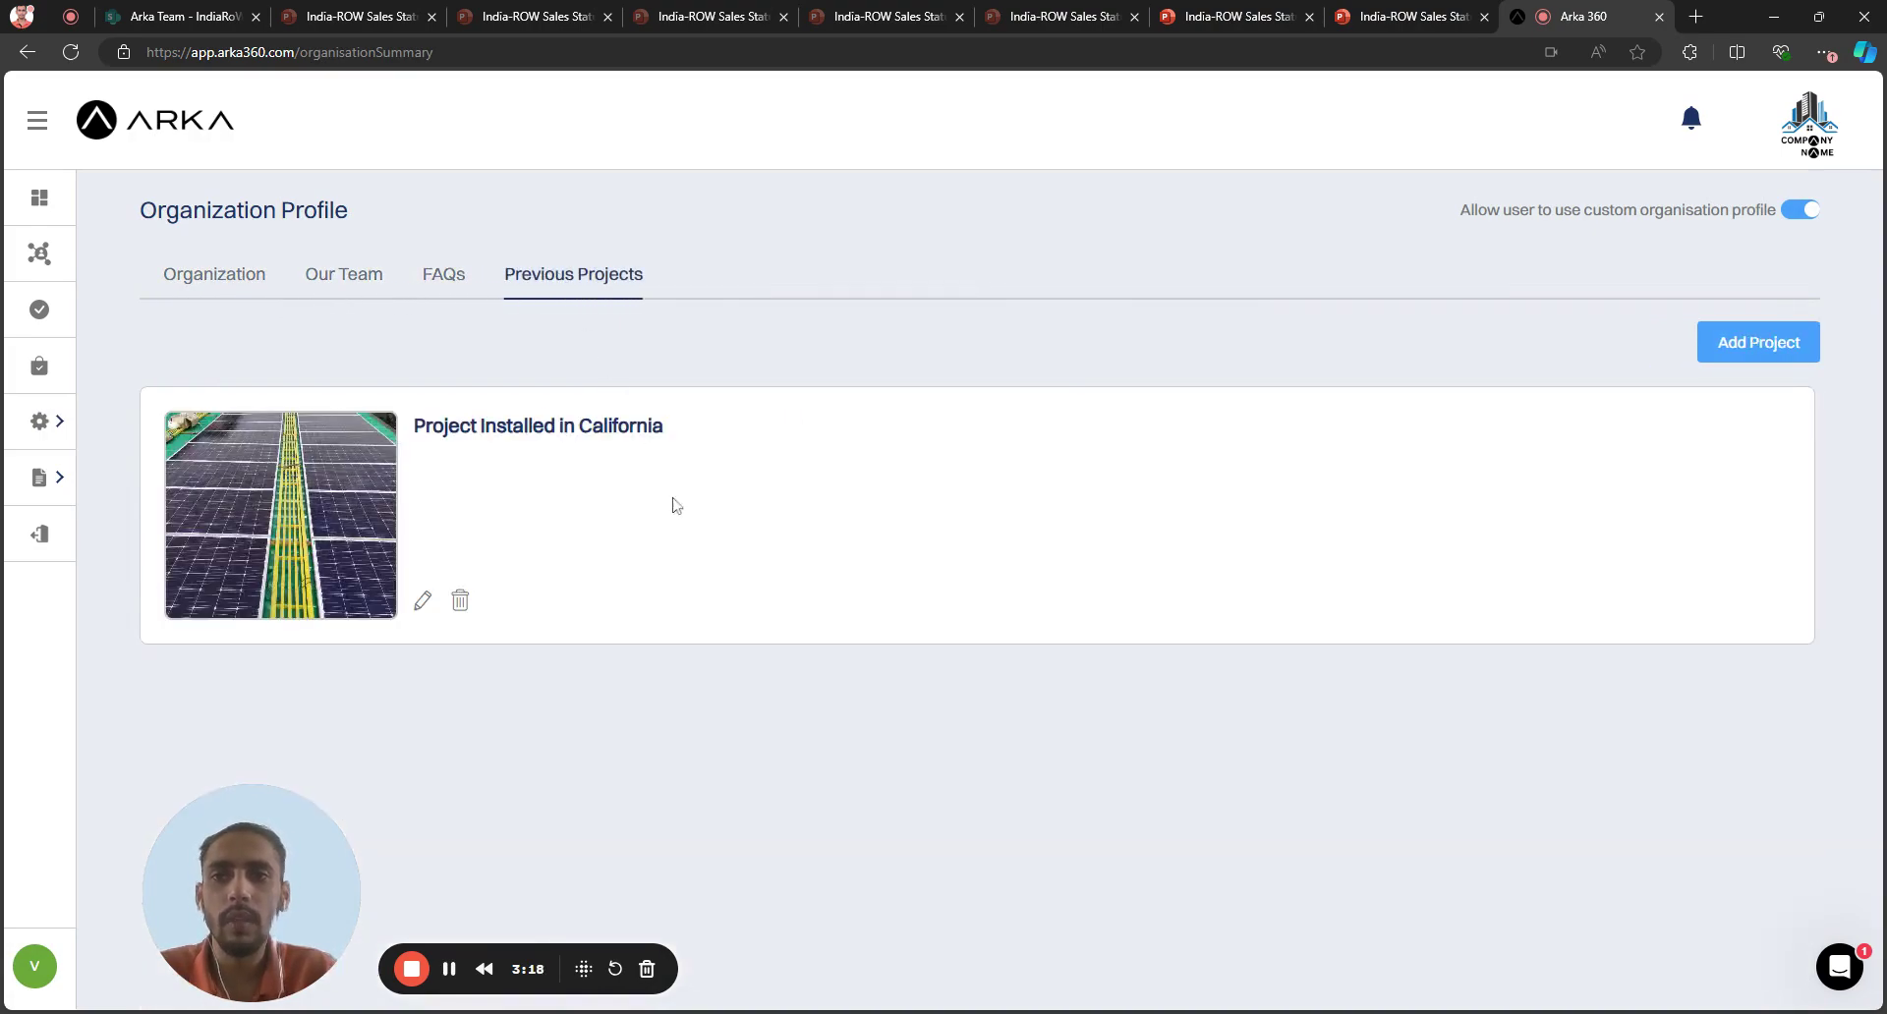
click(39, 309)
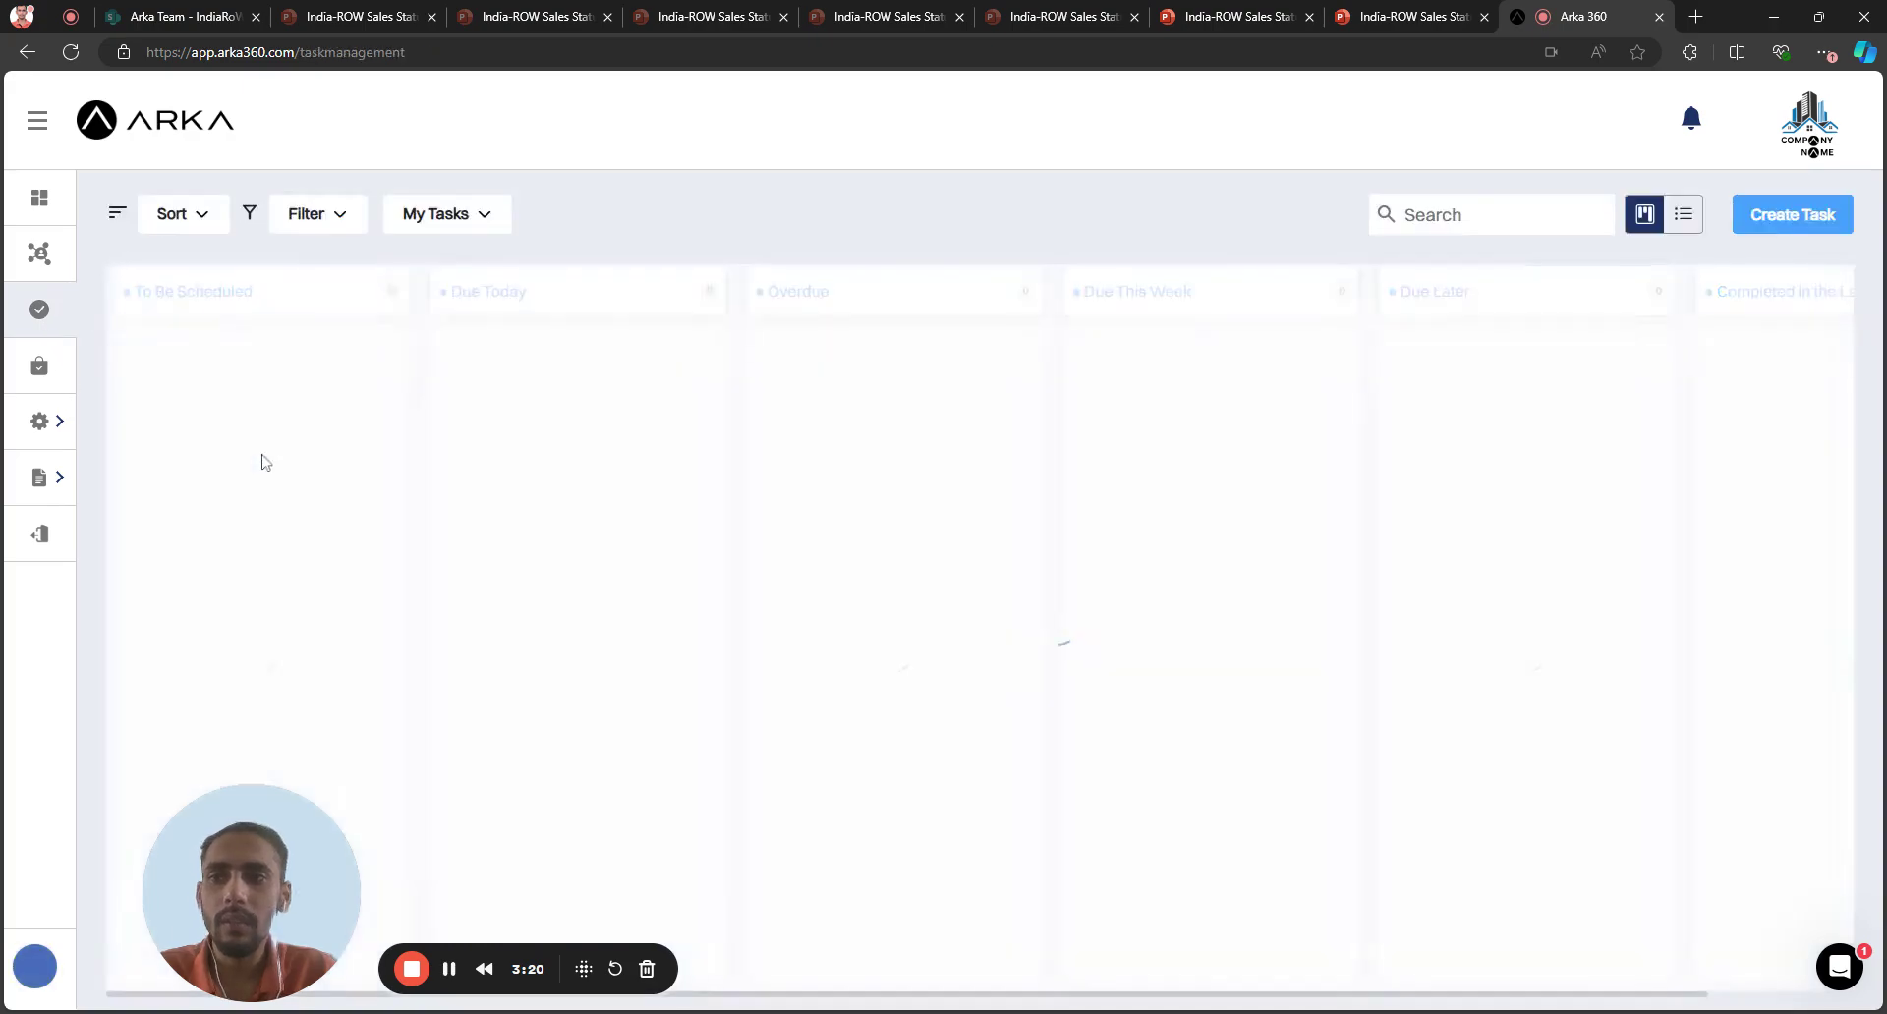
Scroll across the leads board, then switch the dashboard view to 'Default Dashboard' showing 1 new lead
click(38, 258)
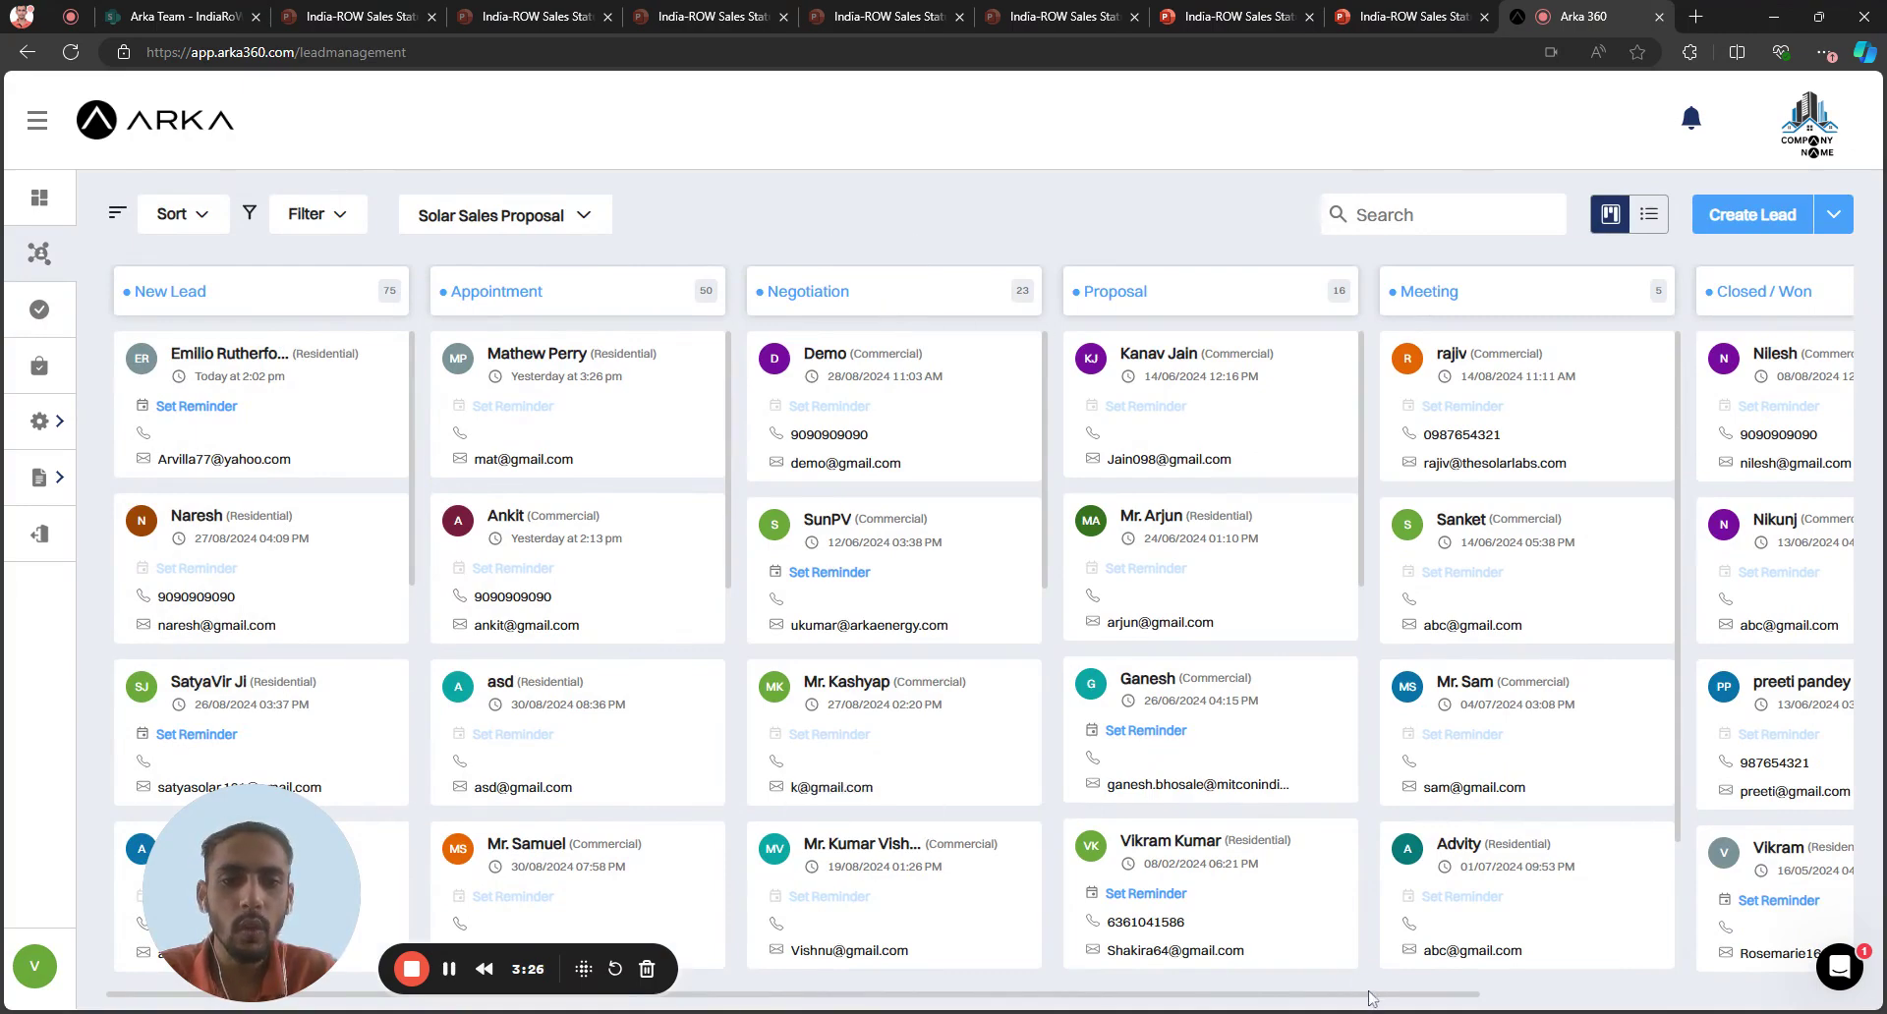
drag(1372, 998, 1510, 996)
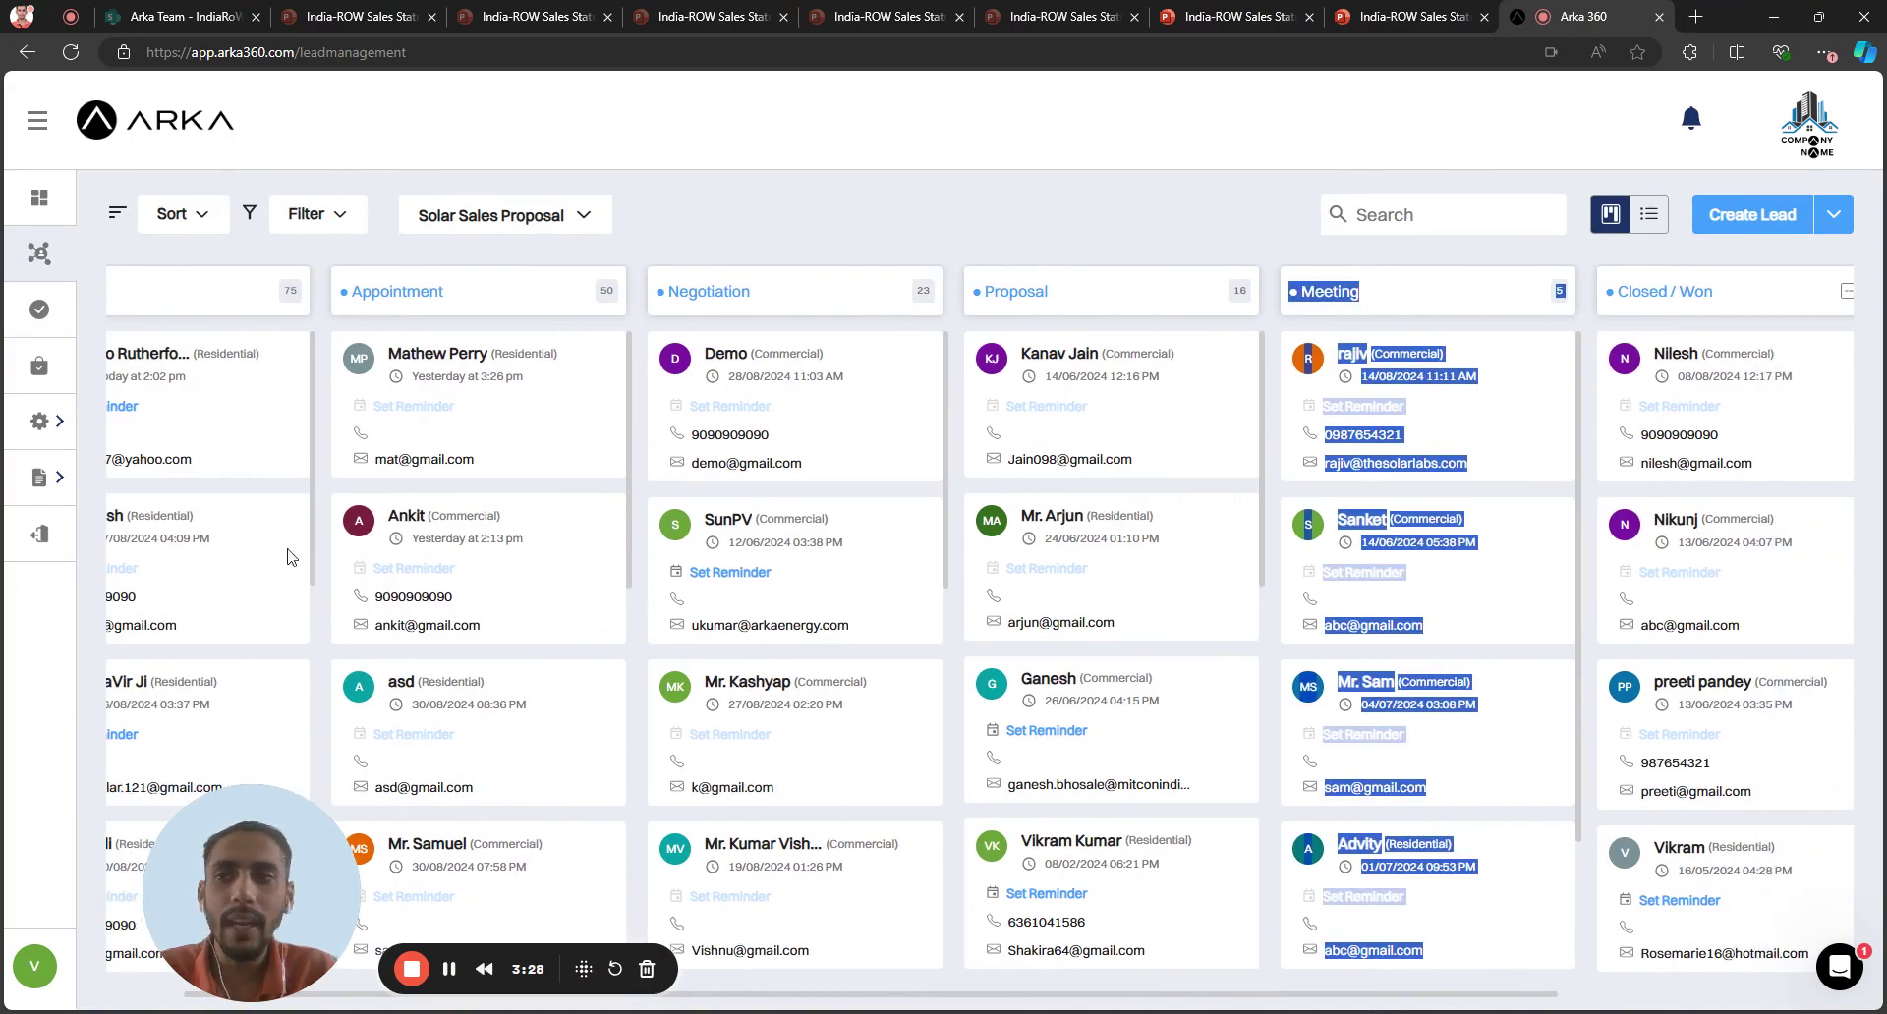
click(39, 197)
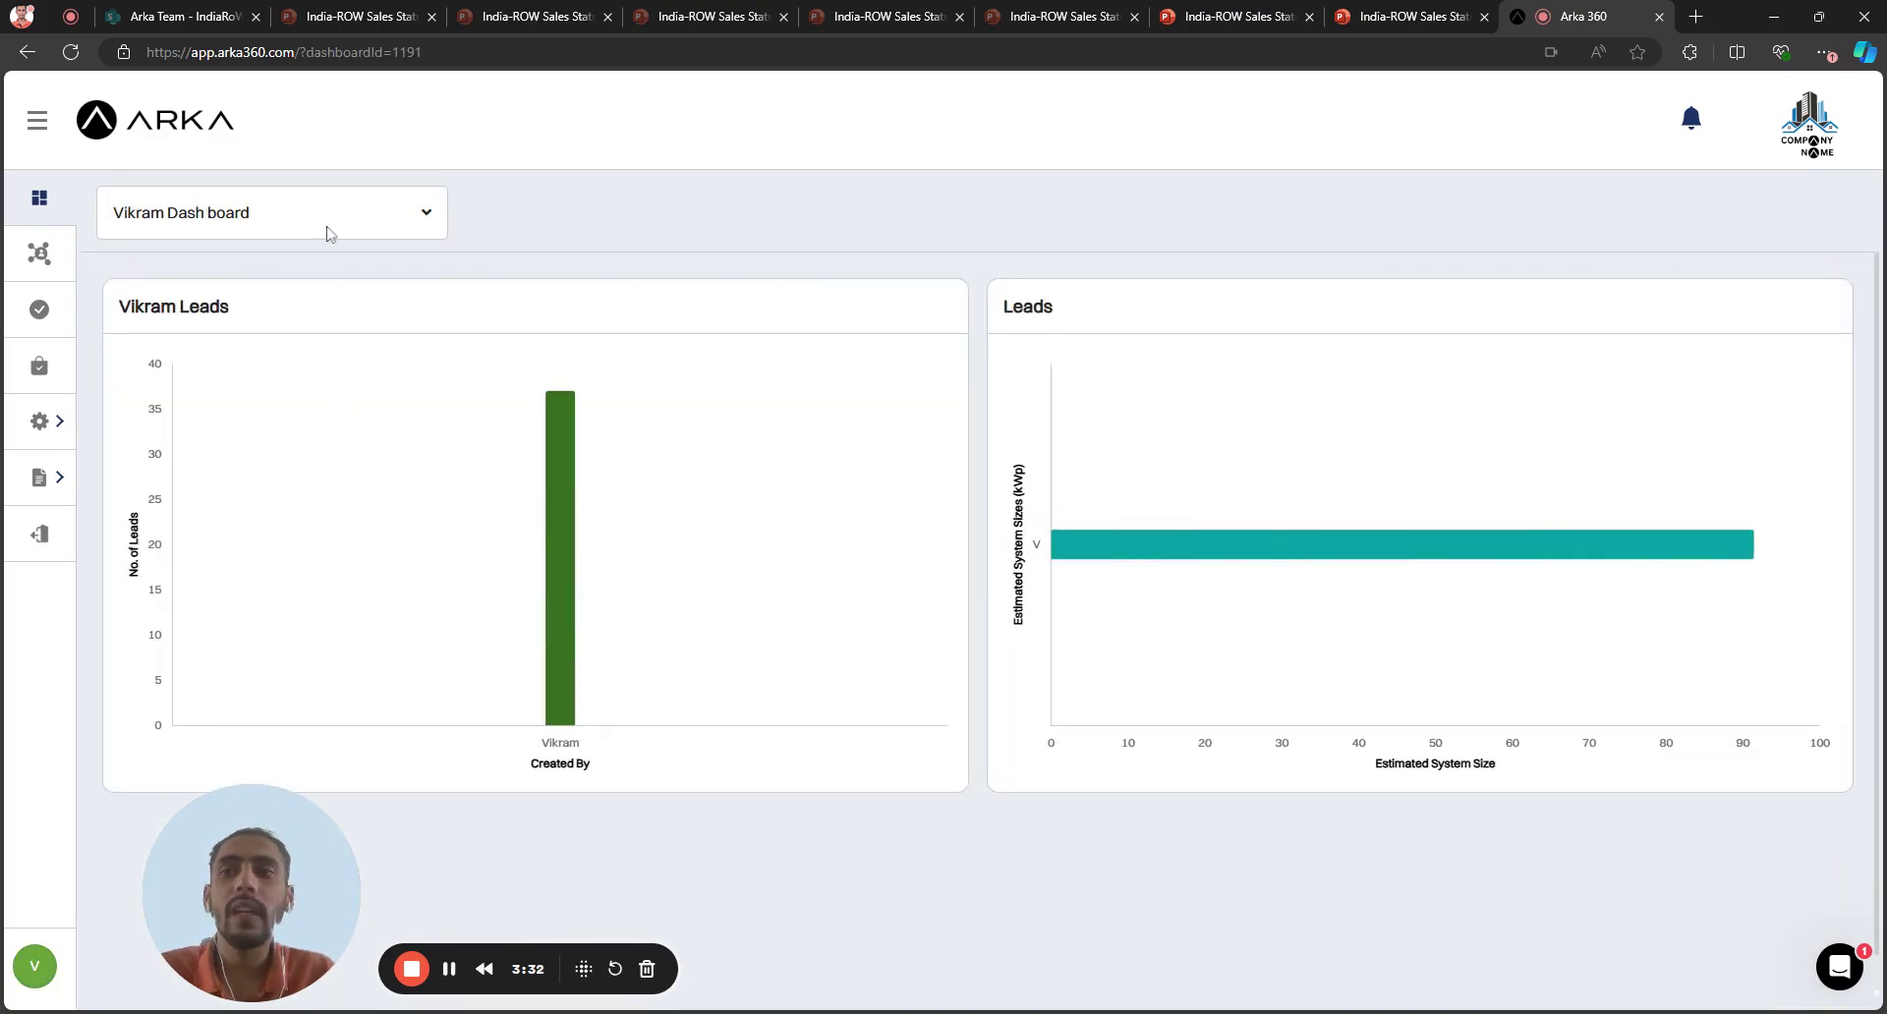
click(330, 233)
click(236, 325)
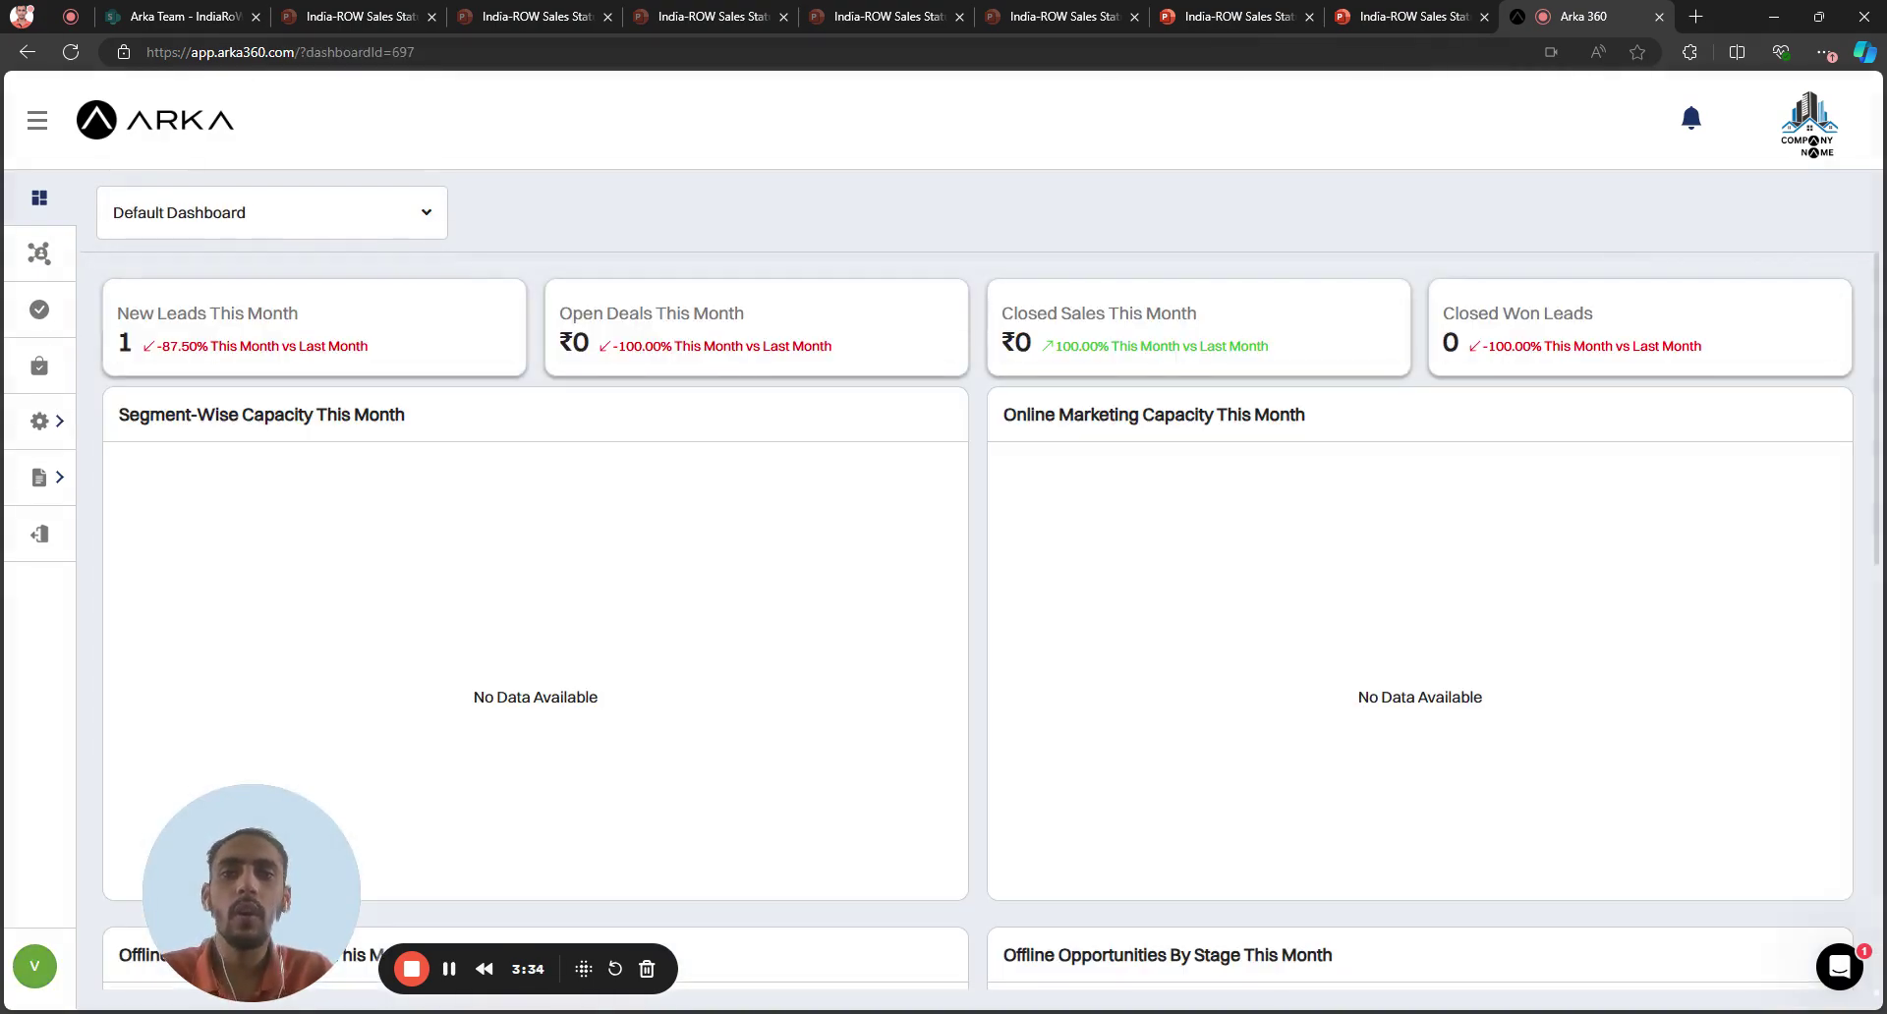